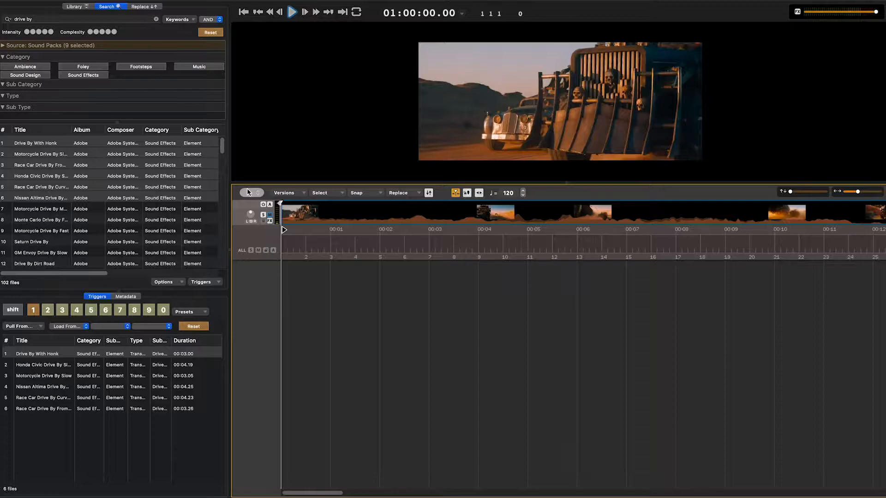
- Add a drone and a bed at the start of the timeline, then cycle the drone through alternative sounds and play it back
key(d)
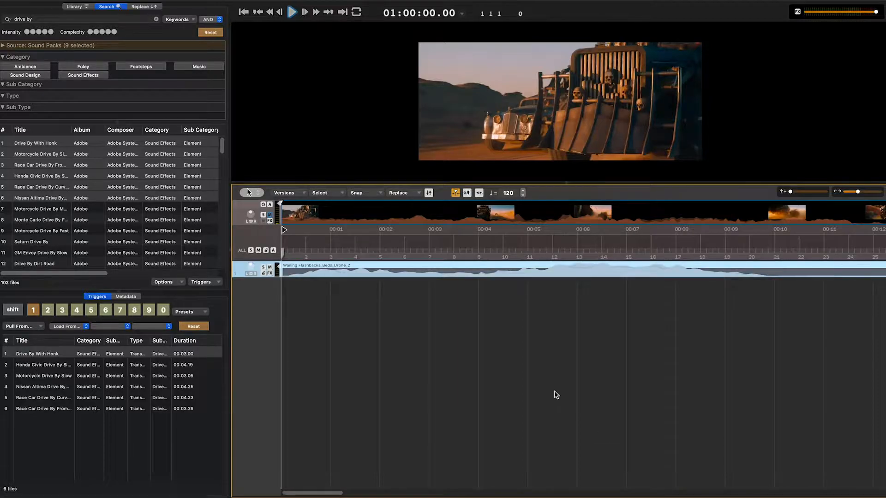
key(b)
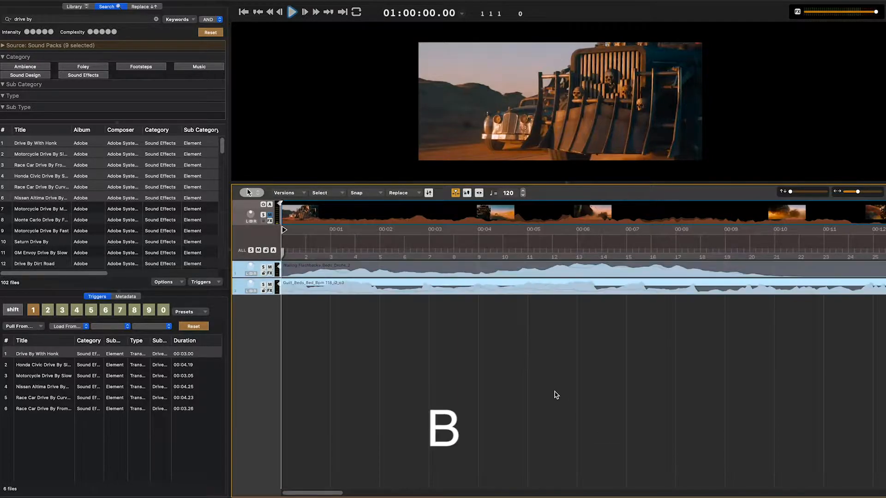
click(531, 277)
key(super+Down)
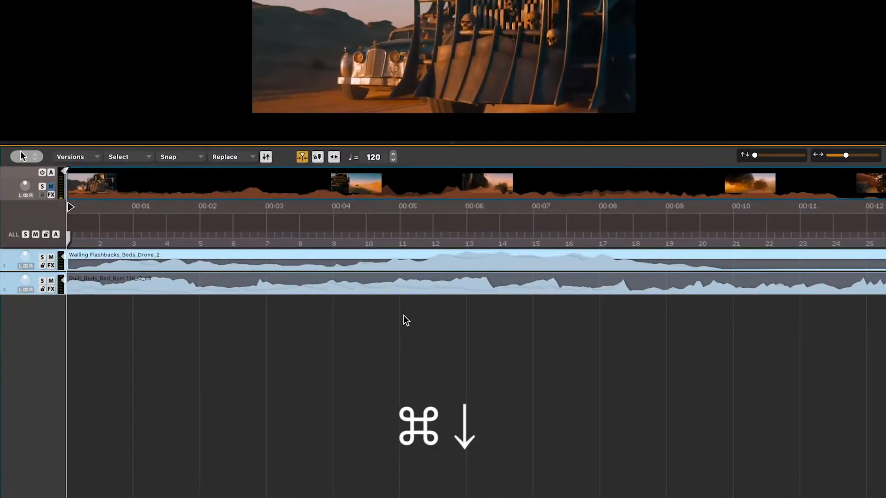
key(super+Down)
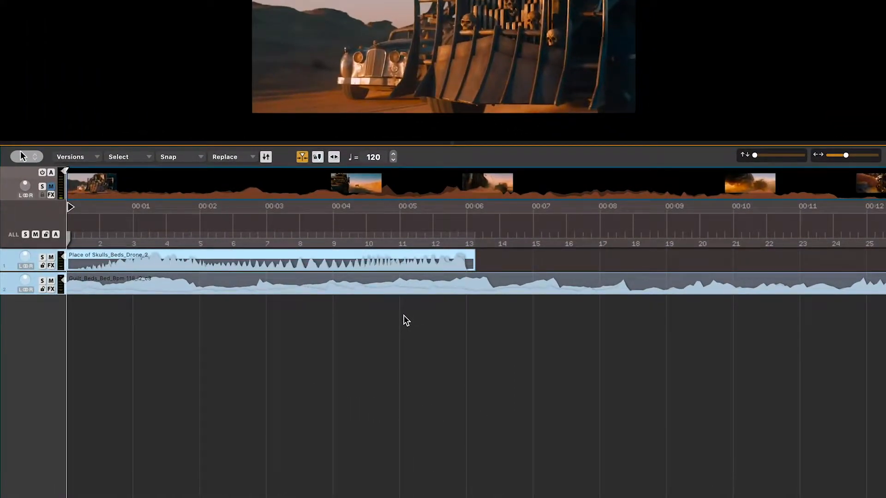
key(super+Up)
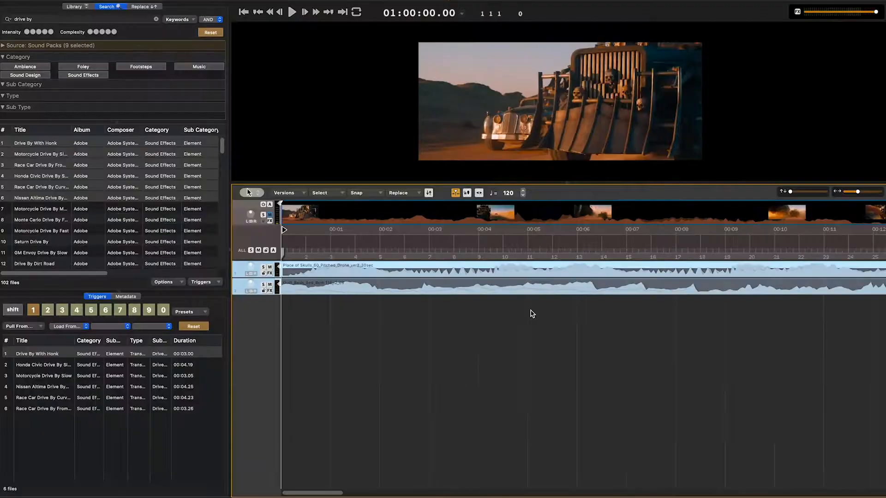
key(space)
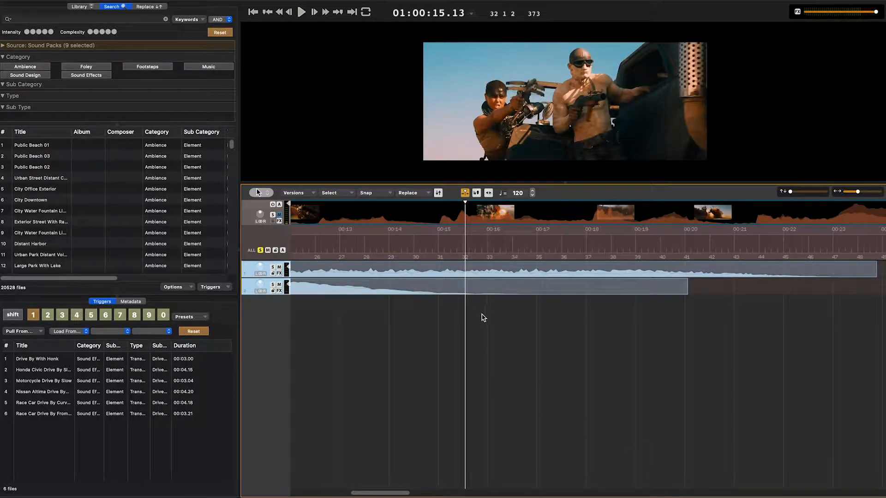
- Place the playhead just before the first explosion frame, at 01:00:15.17
click(482, 242)
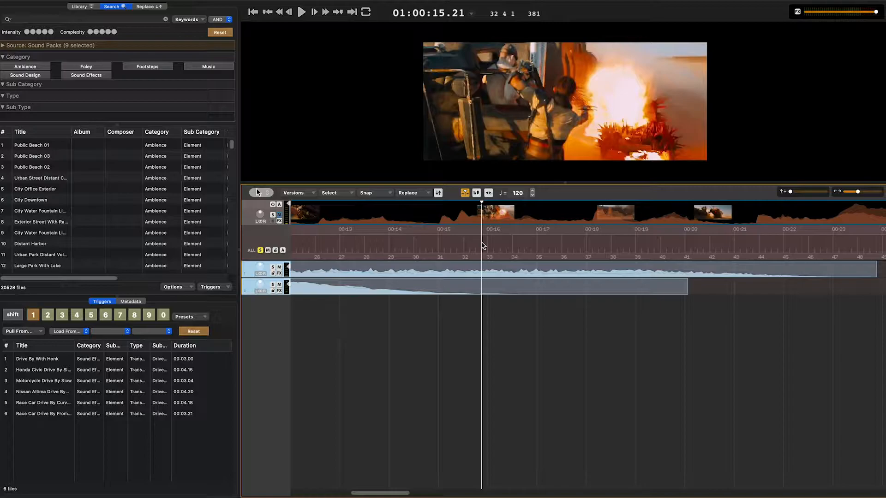
key(Left)
key(Left)
key(Left)
key(Left)
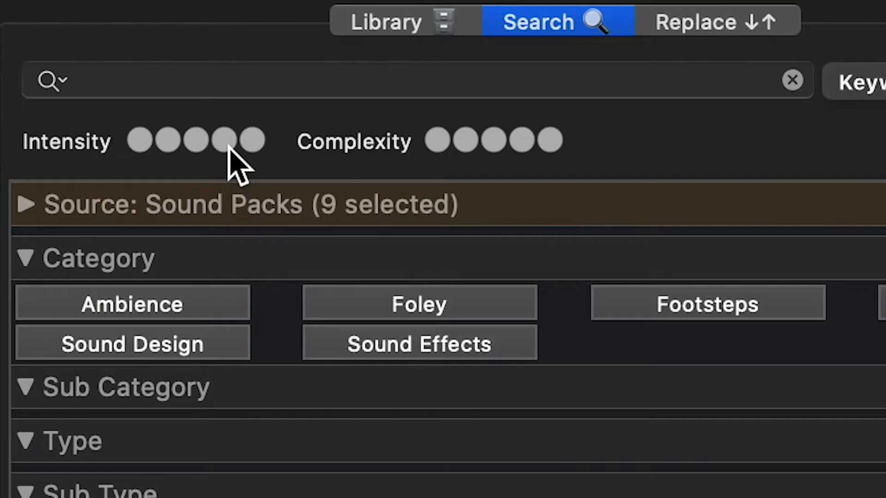
- Filter sounds to intensity levels 4 and 5, and add two rises and two hits synced to the playhead
click(46, 32)
click(252, 146)
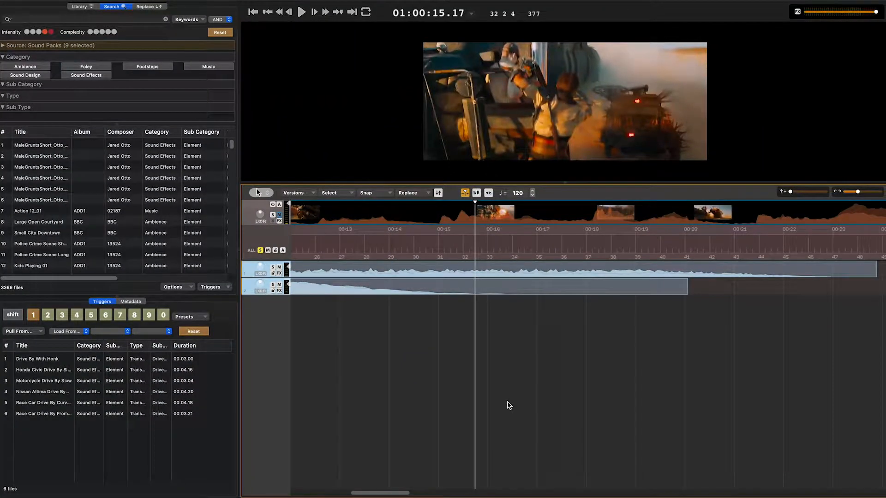
key(r)
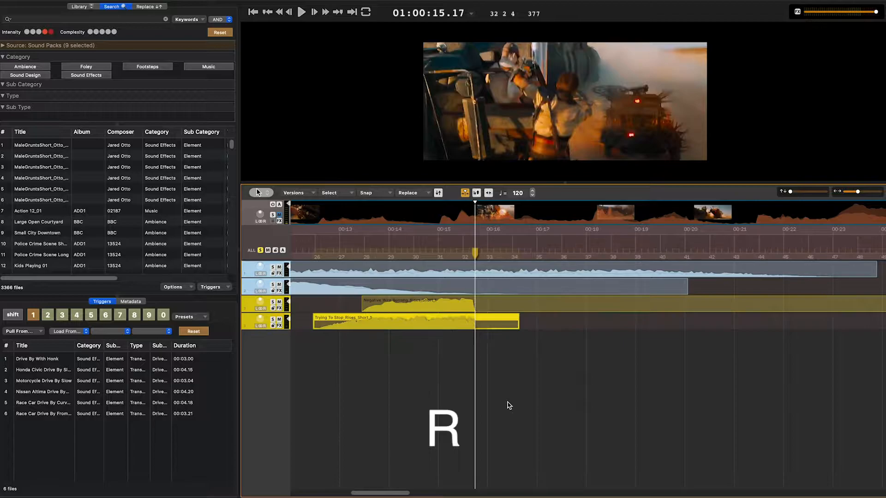
key(h)
key(h)
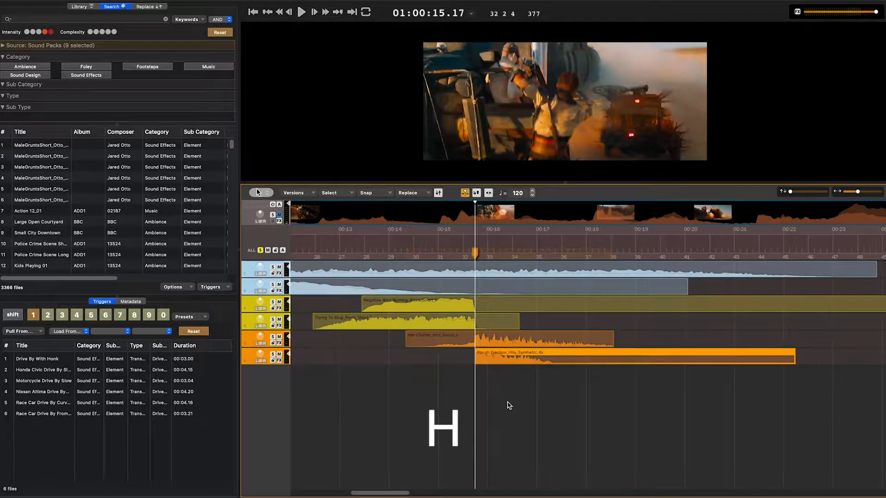
key(space)
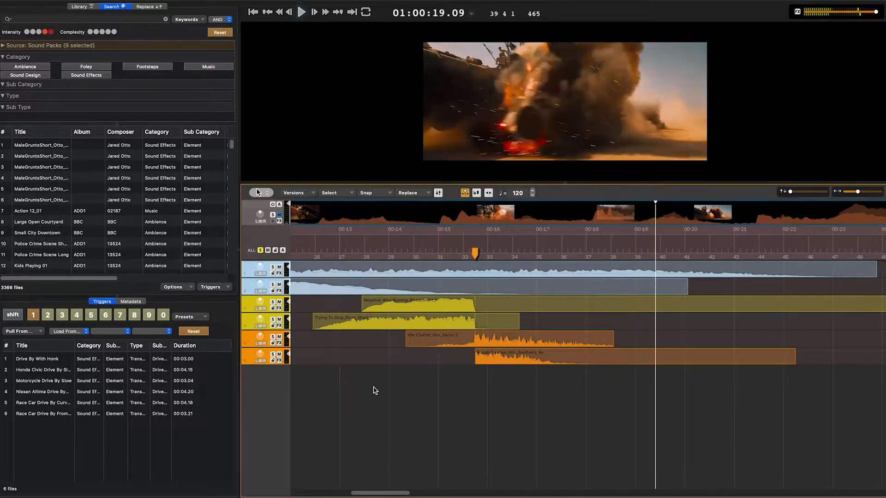
- Replace the two rises and two hits around the first explosion with random alternatives and play the passage
click(425, 329)
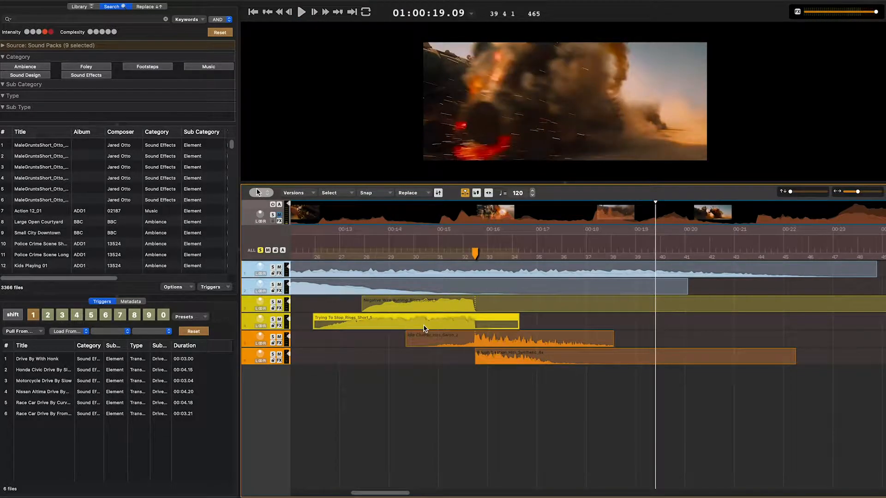
key(super+r)
key(super+r)
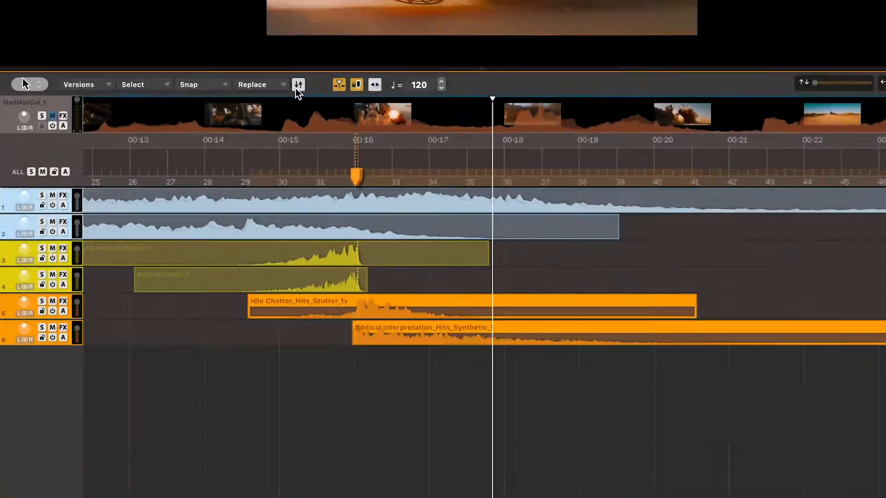
click(420, 224)
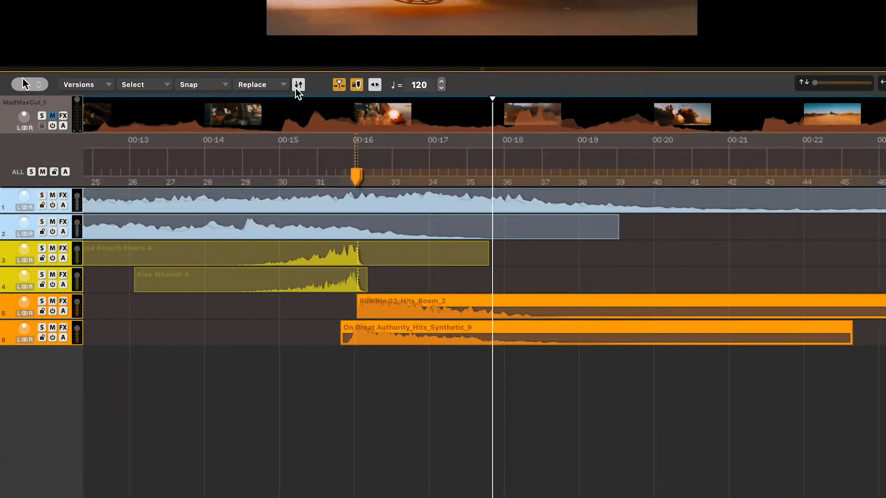
click(240, 163)
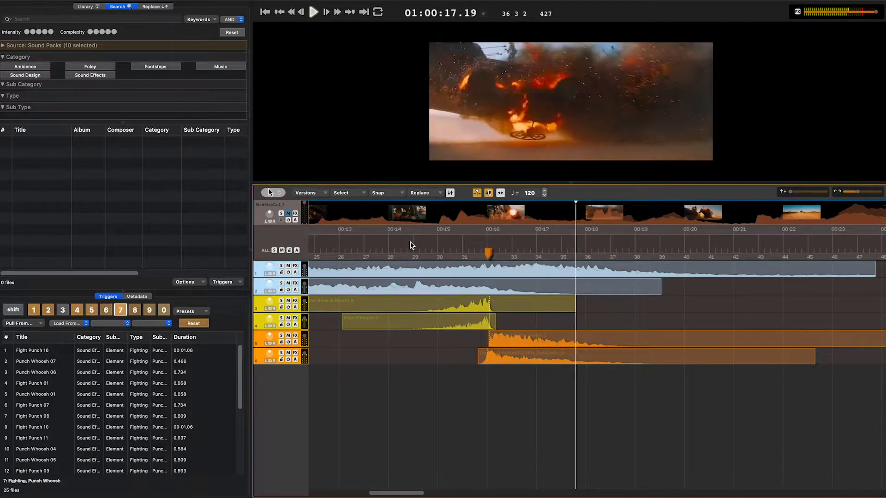
click(421, 242)
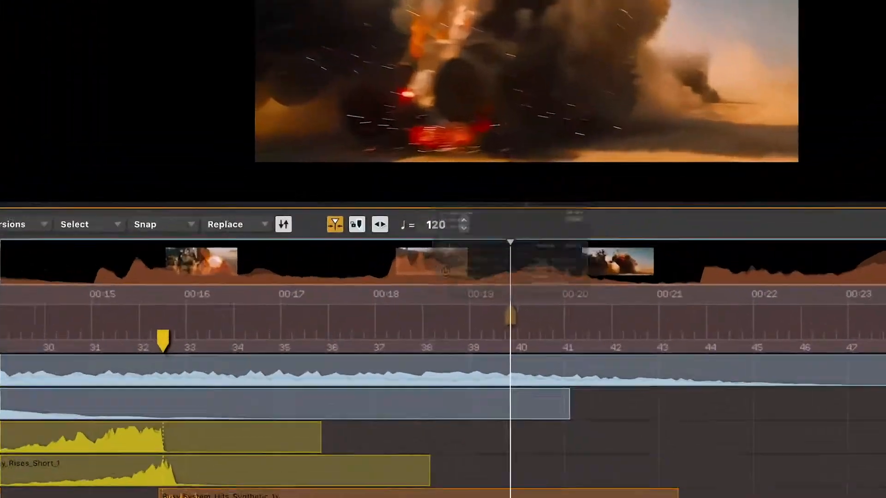
- Add a Magic Marker at 00:19.12, search it for "explosion debris", and choose Large Blast With Debris And Fire 01
text(mexplosion debris)
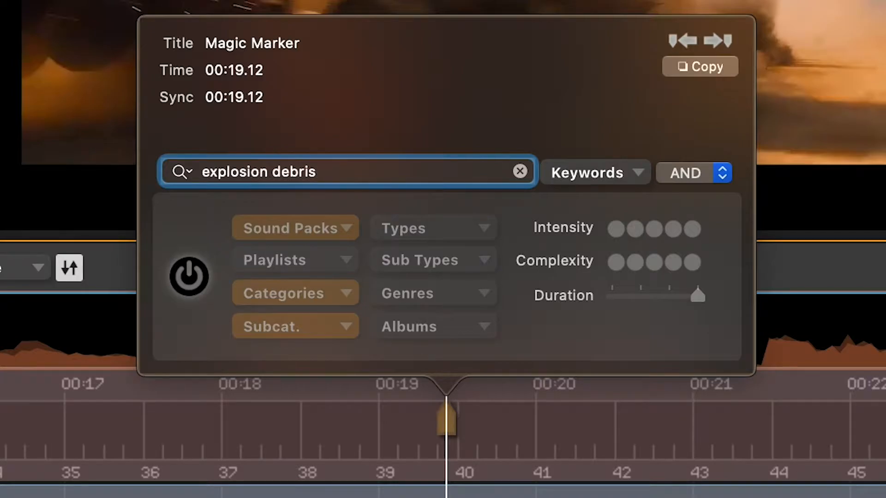
key(Return)
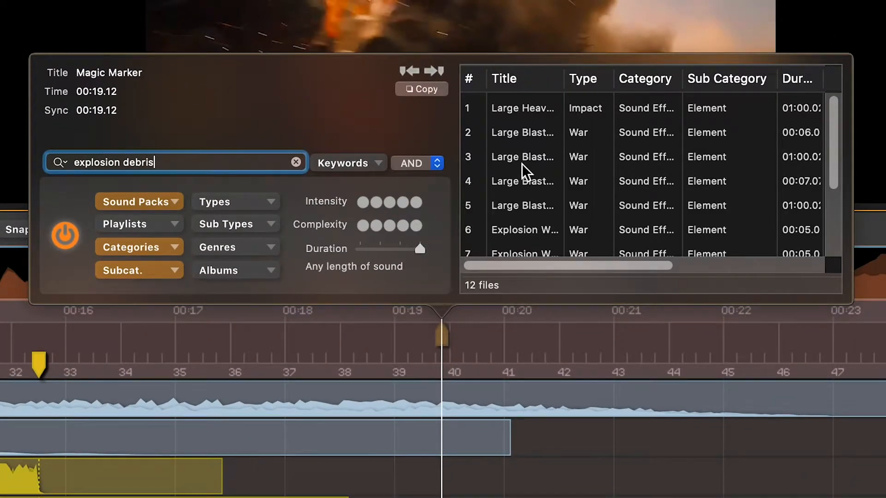
click(520, 110)
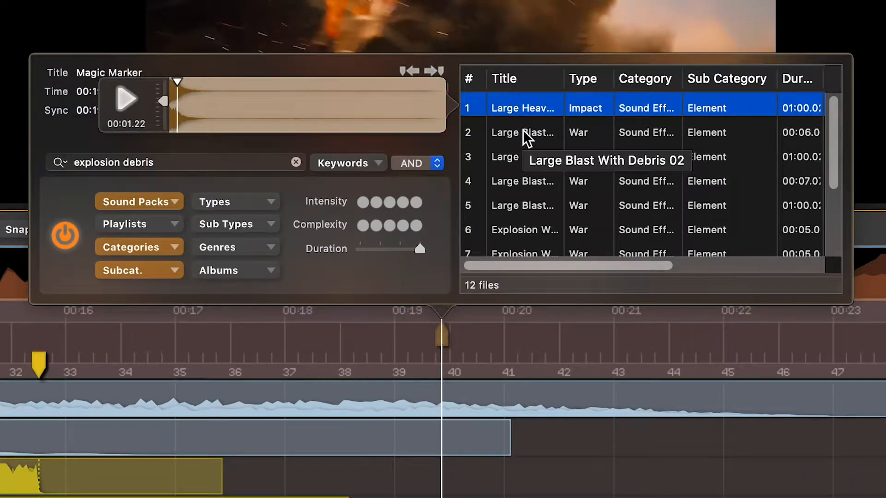
click(522, 129)
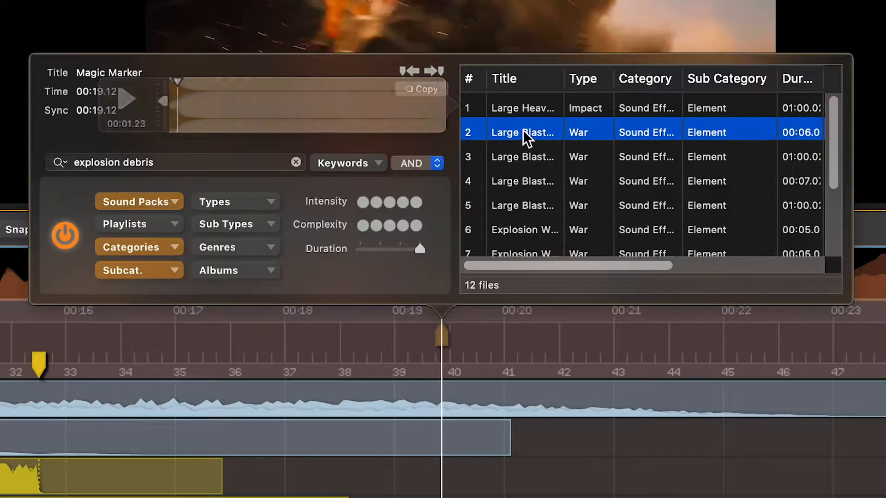
click(521, 156)
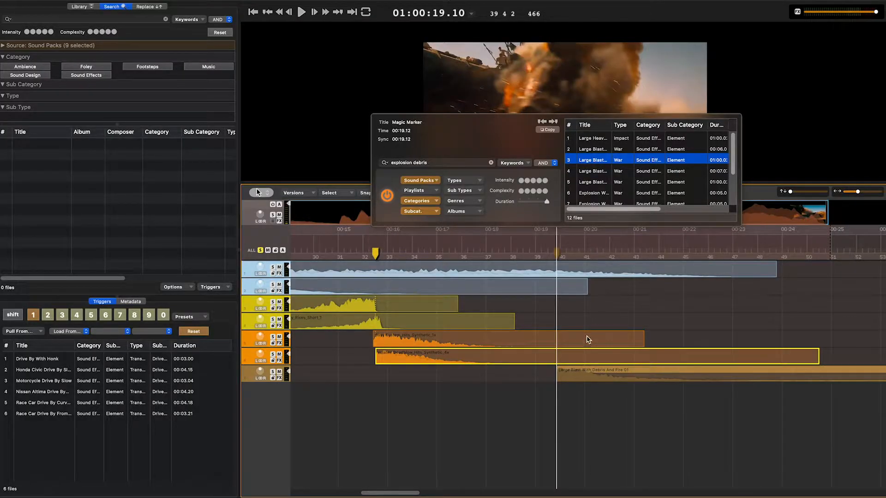
key(Return)
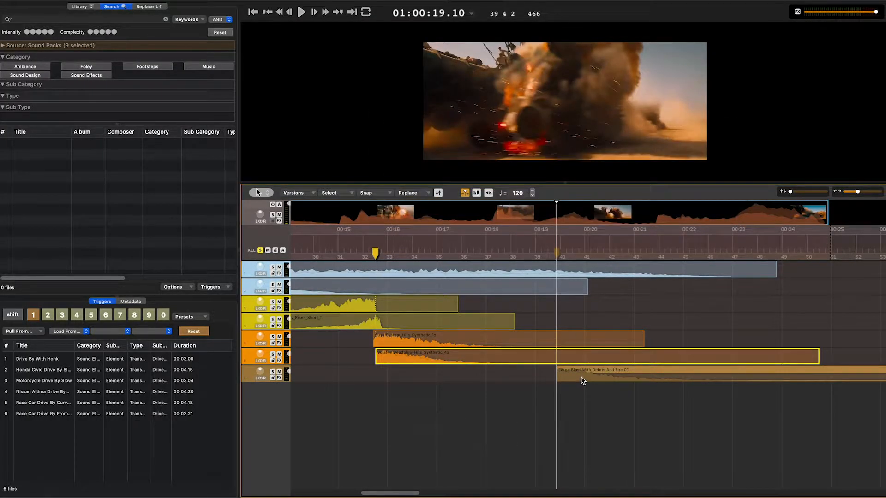
- Duplicate the blast clip onto a track below it and replace the copy with Large Blast With Debris And Fire 02
drag(582, 381, 583, 399)
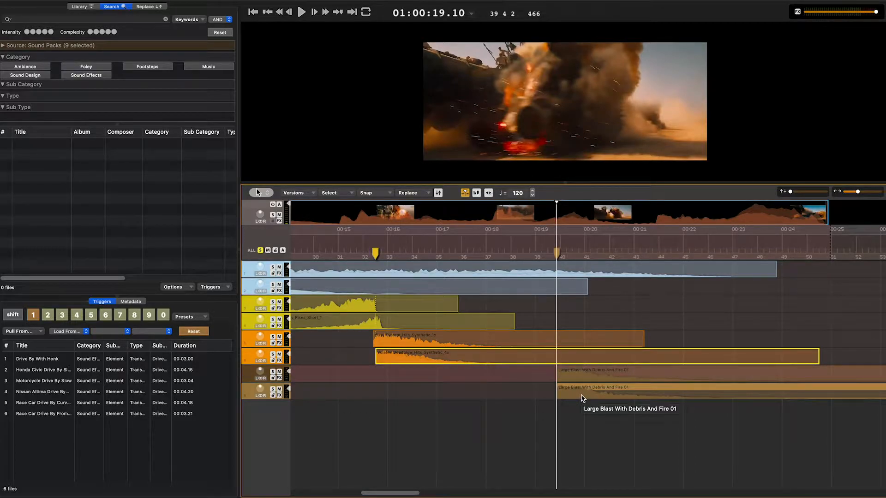
key(shift+r)
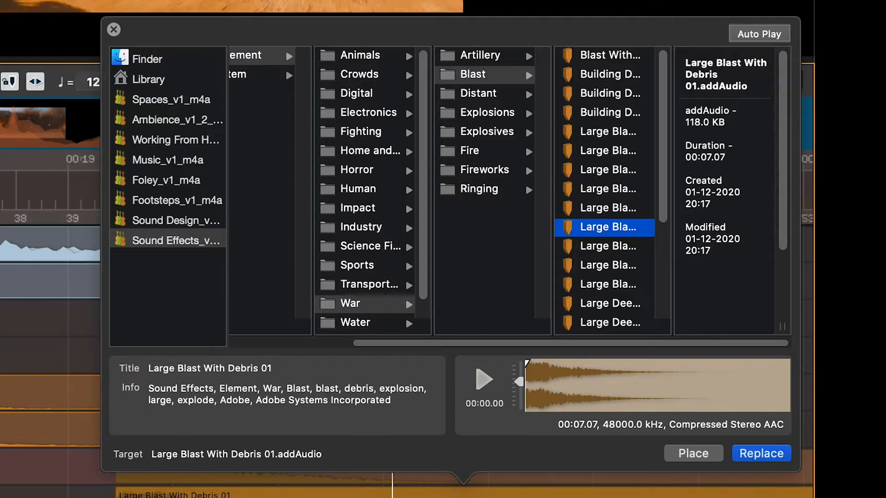
click(598, 265)
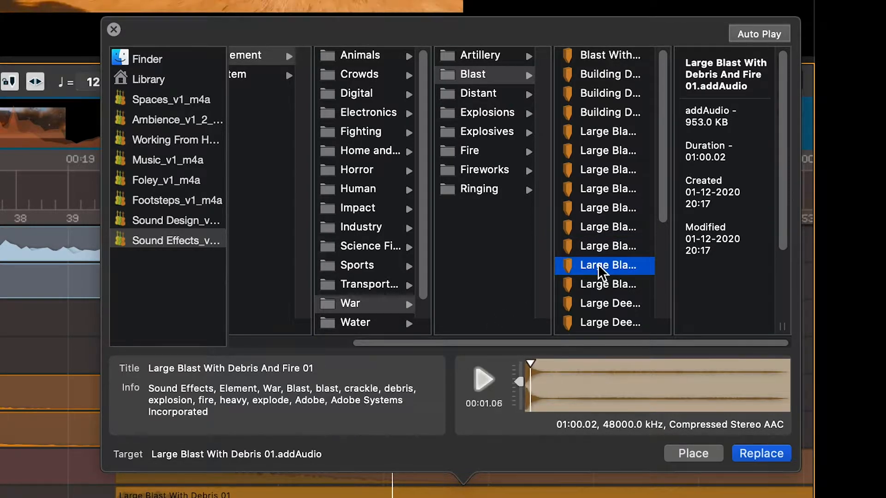
click(599, 283)
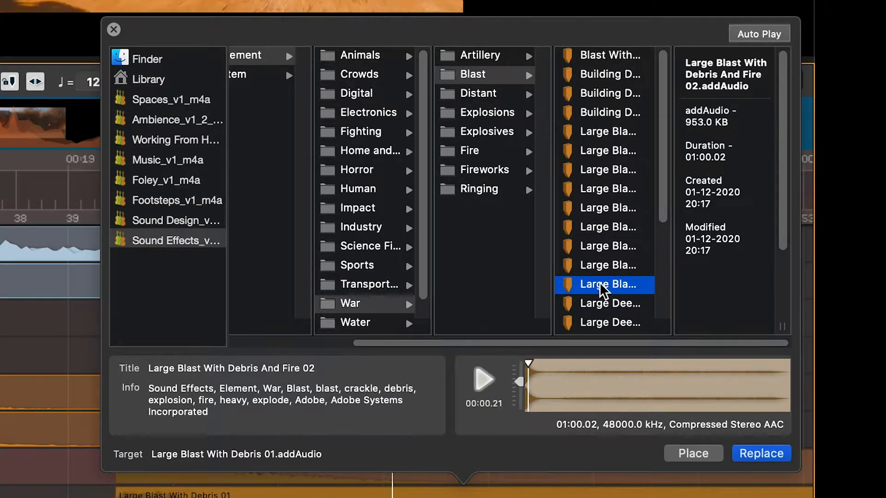
key(Return)
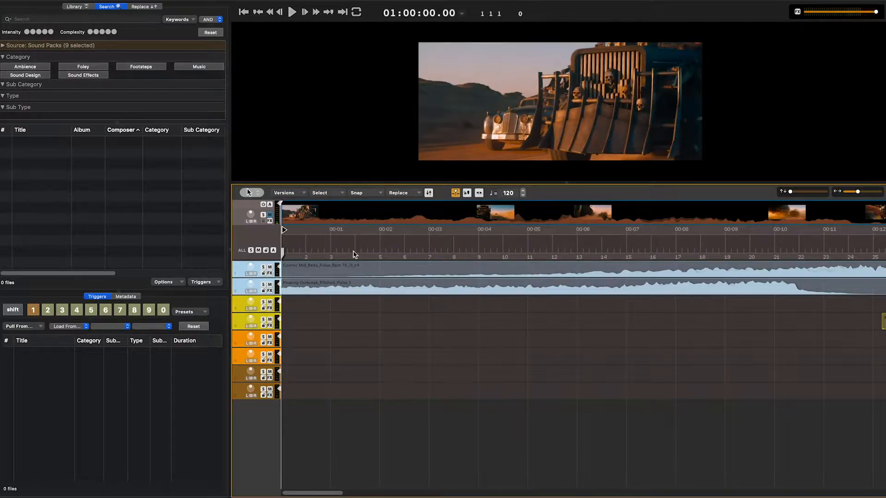
- Search the sound library for "drive by" and sort the results by duration, shortest first
click(118, 18)
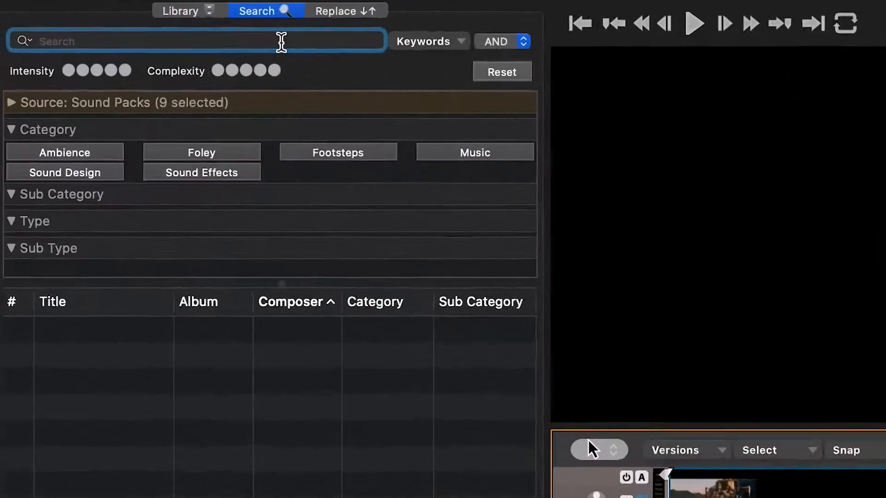
text(drive by)
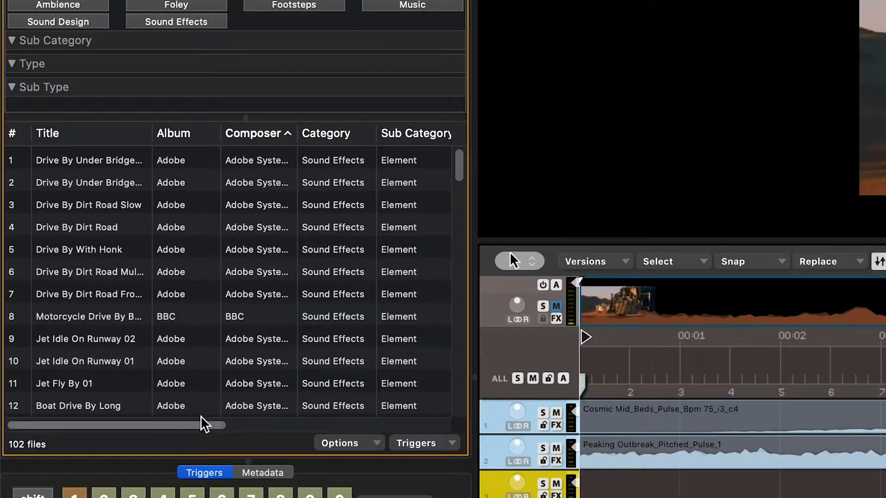
drag(203, 421, 418, 433)
click(253, 138)
drag(318, 423, 102, 425)
- Load the first six results, Drive By With Honk through Nissan Altima Drive By, onto trigger 1
click(67, 165)
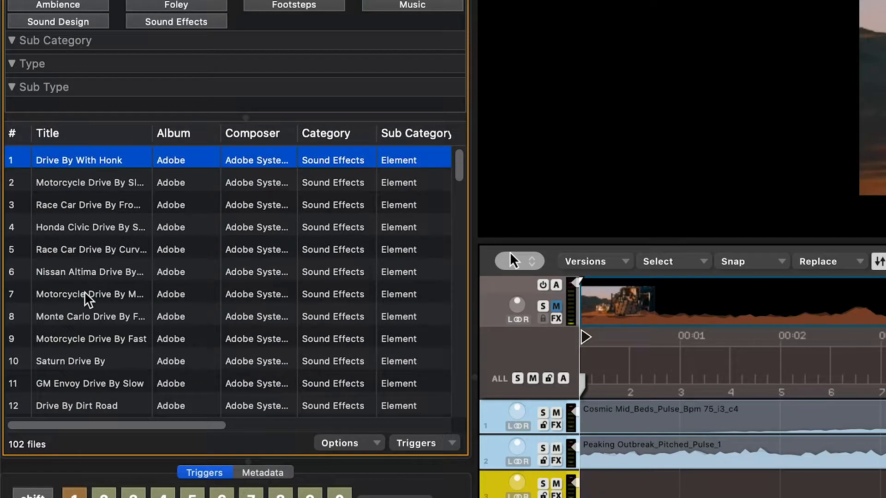
shift+click(90, 274)
drag(75, 192, 169, 276)
- Play from the start at 1/3x speed and fire trigger 1 at four vehicle passes, between about 00:02 and 00:05.5
key(l)
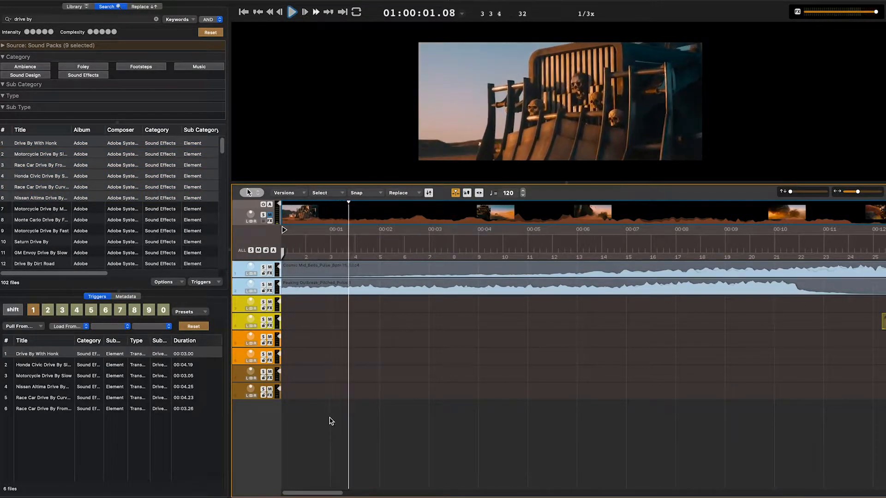
key(1)
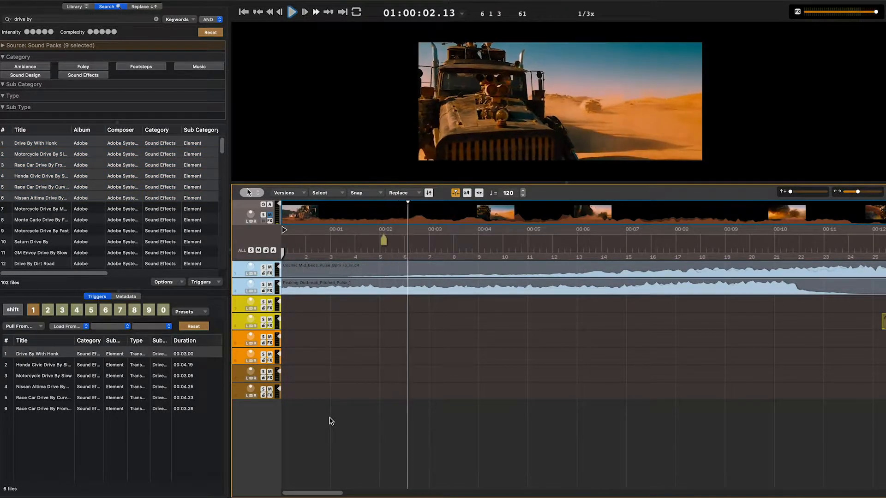
key(1)
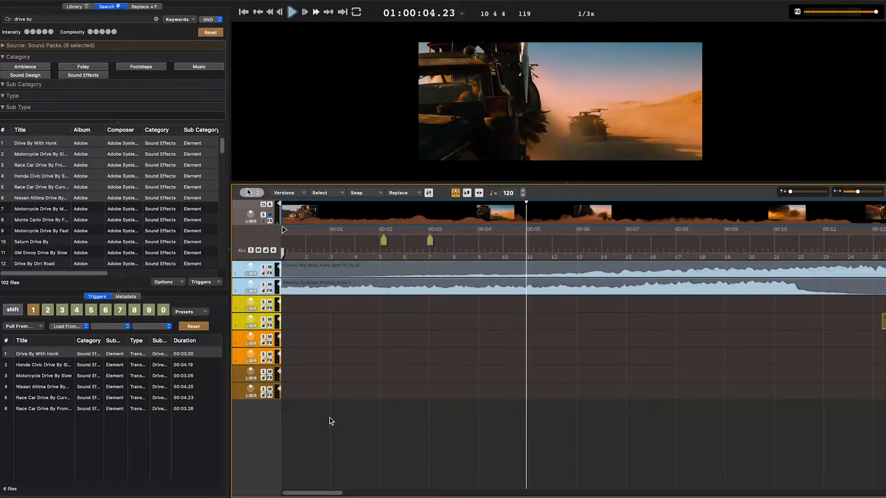
key(1)
key(1)
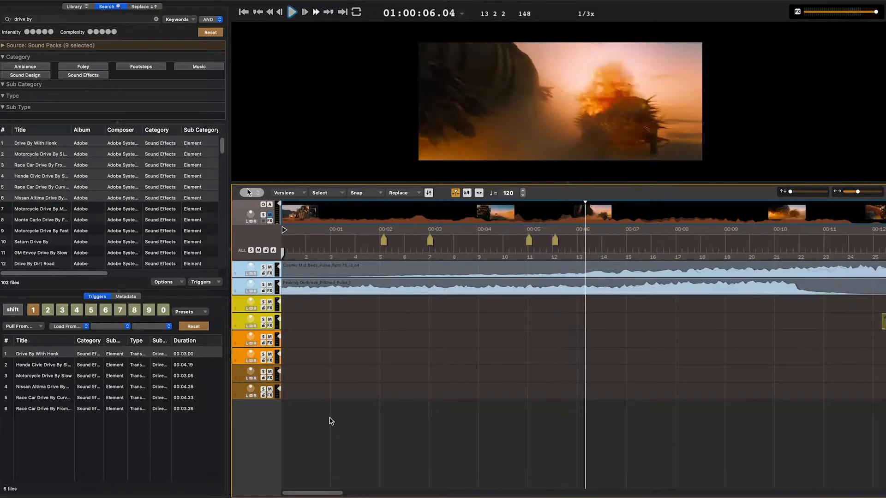
- Stop playback and nudge the Drive By With Honk clip slightly earlier so its peak falls just before 00:02
key(space)
click(426, 409)
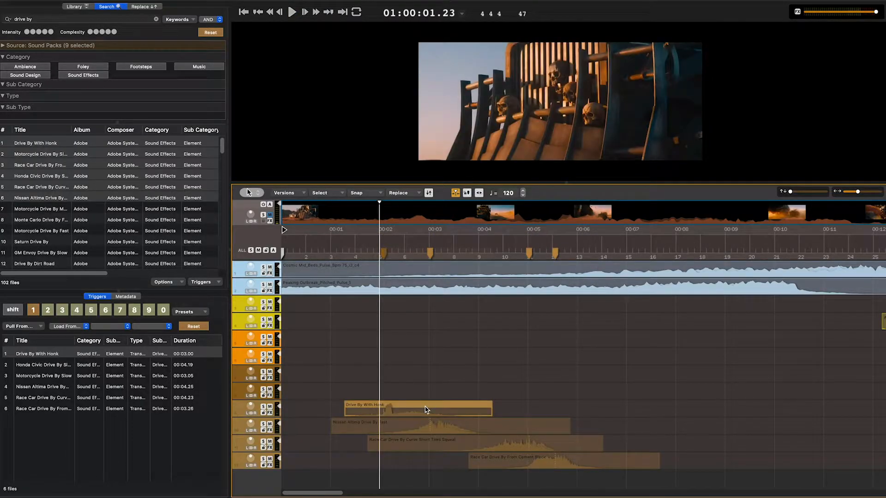
key(comma)
key(comma)
key(comma)
key(comma)
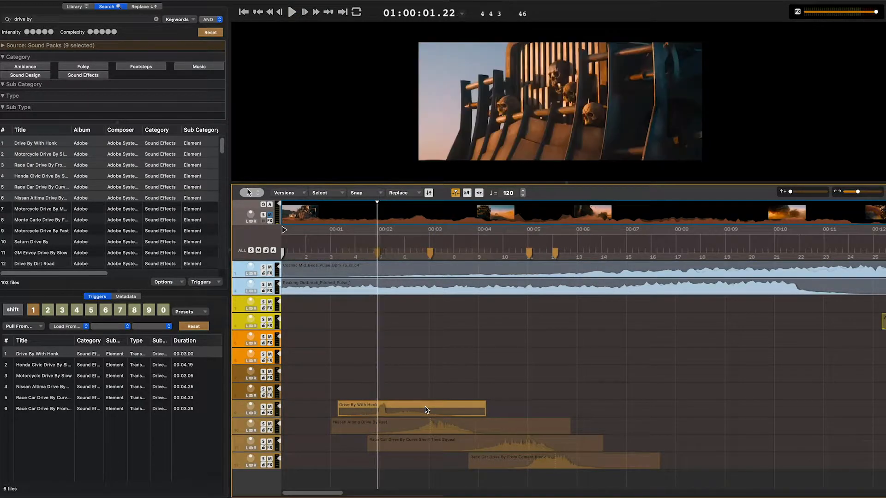
key(period)
key(comma)
key(period)
key(period)
key(comma)
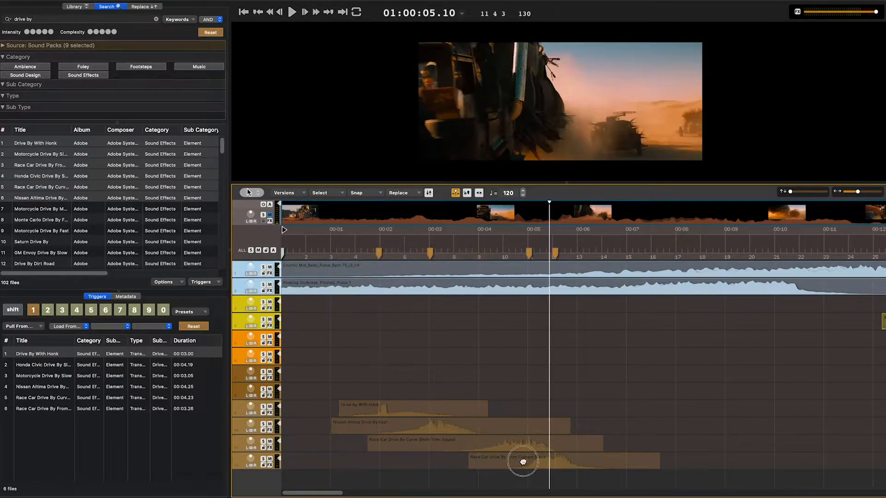
- Trim the start of the Race Car Drive By From Cement clip to about 00:04 and play back from about 00:01
click(523, 461)
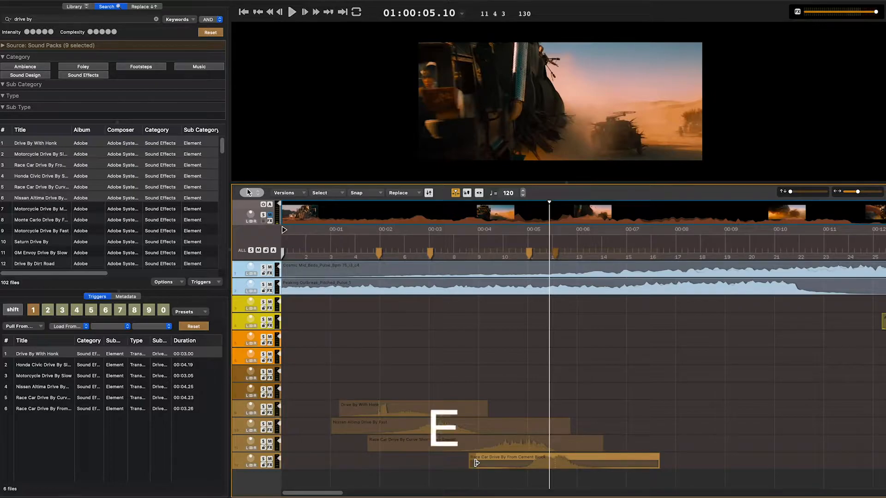
drag(475, 463, 485, 467)
click(343, 246)
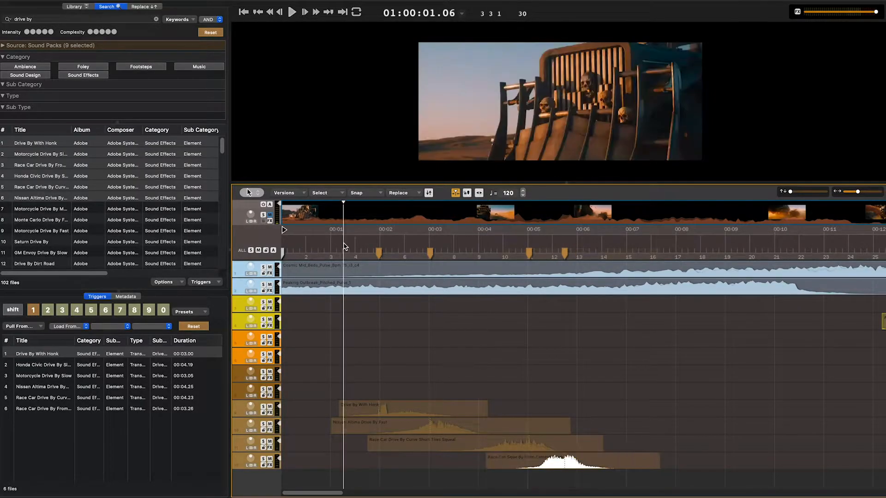
key(space)
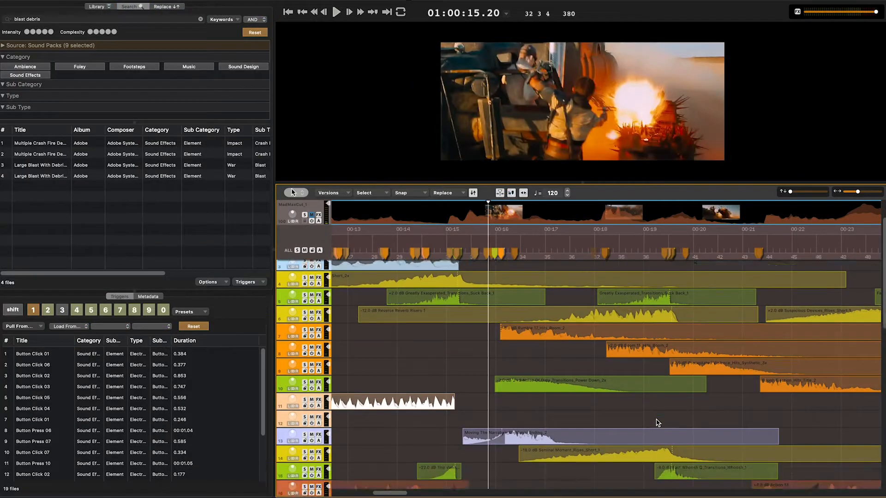
- Insert the Apple AUDistortion effect in the first slot of the -6.0 dB Metallic Crash 01 clip after 00:16
scroll(655, 421, down, 3)
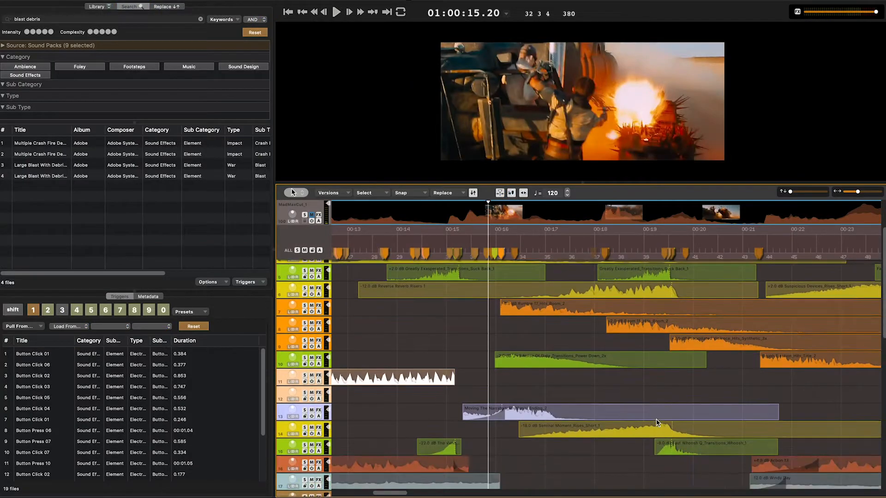
scroll(657, 420, down, 15)
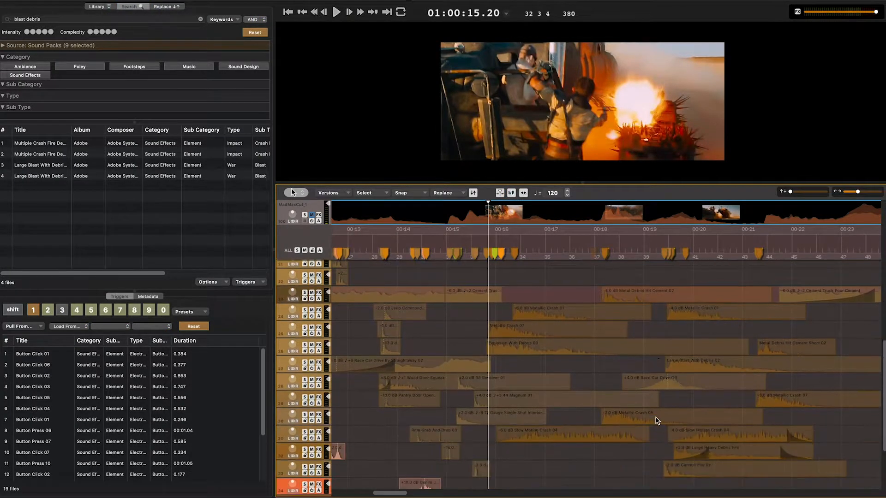
click(588, 313)
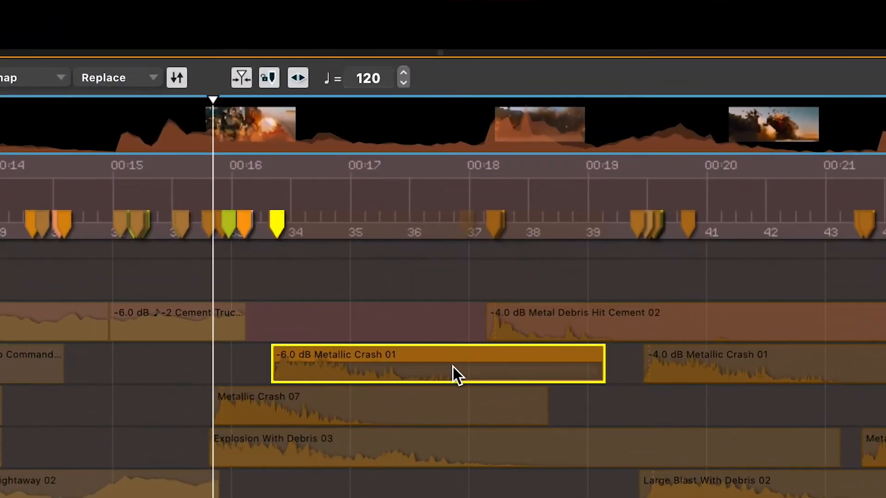
key(shift+g)
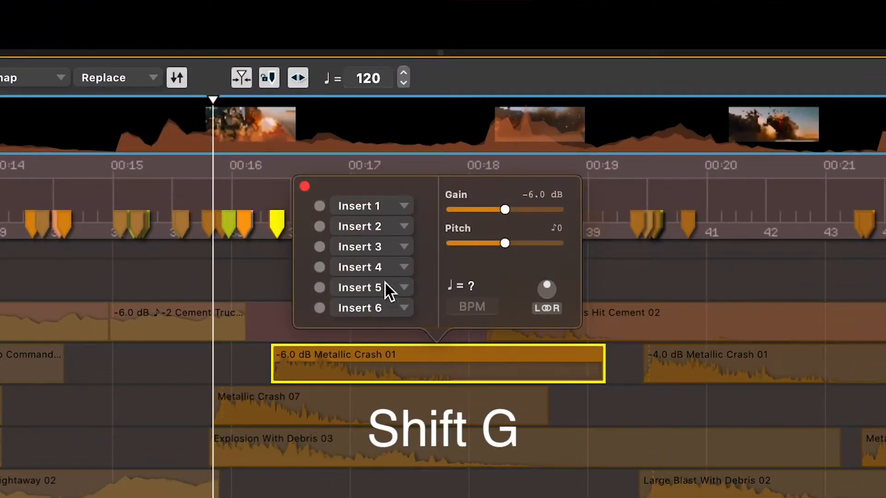
click(375, 207)
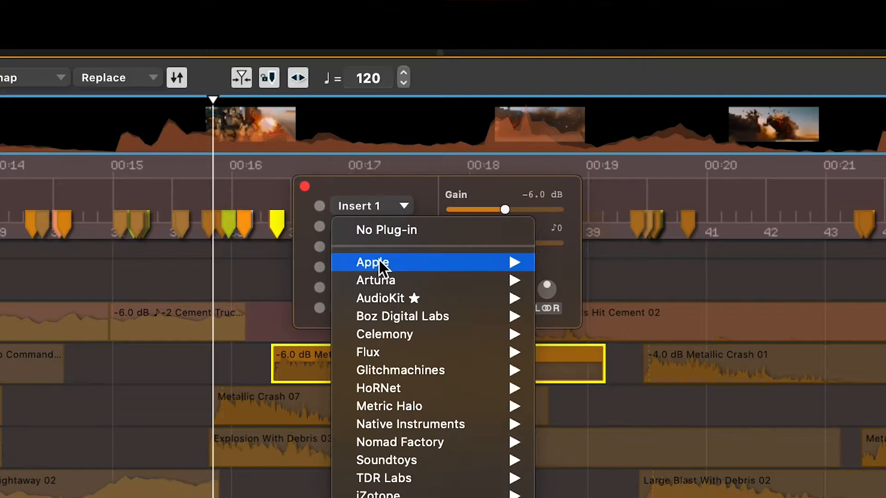
mouse_move(504, 264)
click(624, 295)
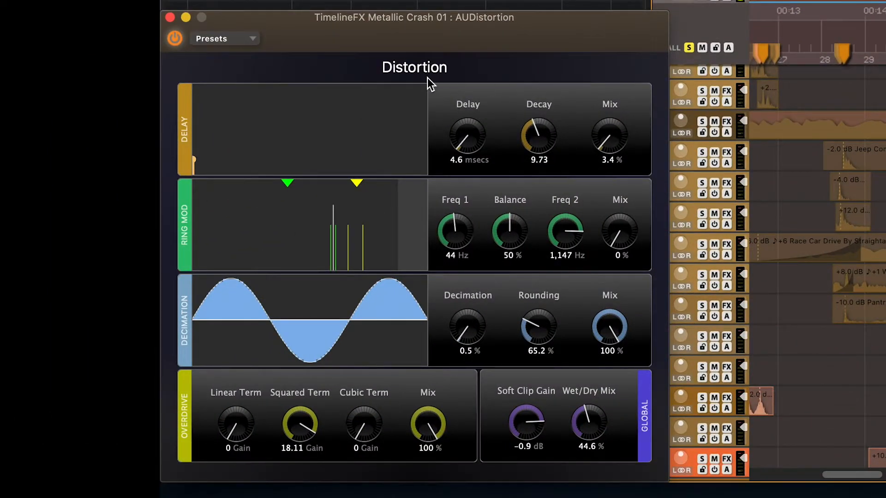
- Apply a preset to the AUDistortion effect, close the effect windows and play back the Metallic Crash 01 clip
click(212, 39)
mouse_move(233, 117)
click(365, 115)
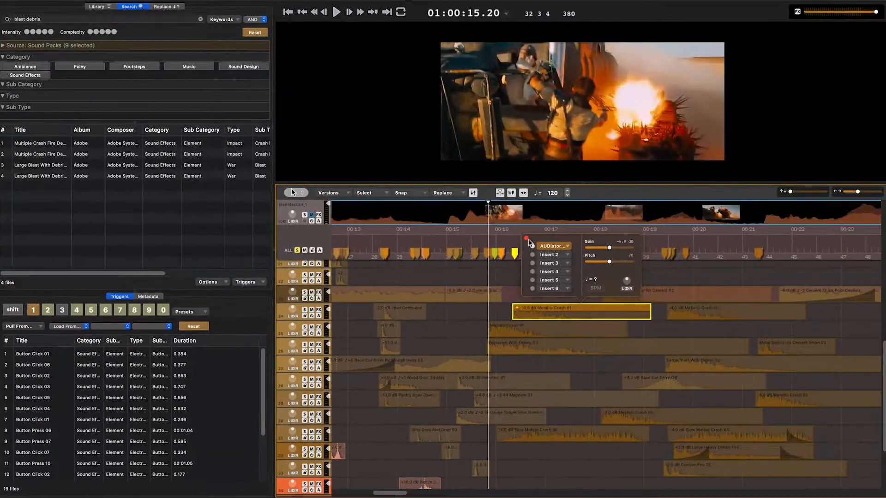
click(512, 278)
key(space)
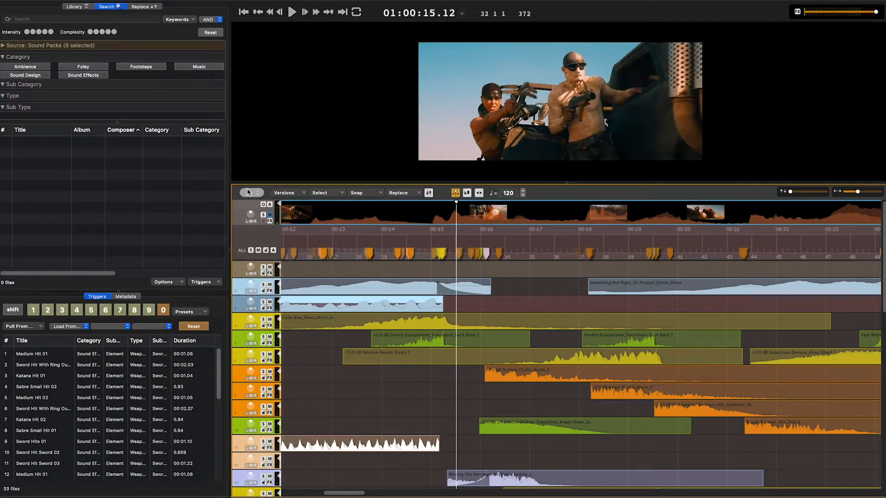
- Open the bounce settings for MadMax_YouDesign_1 and enable 1920x1080 video export alongside the audio mix
key(super+b)
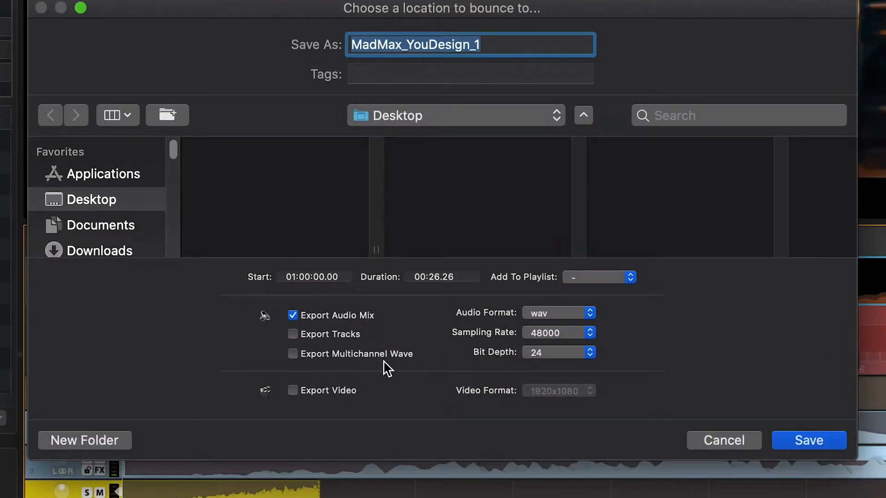
click(335, 397)
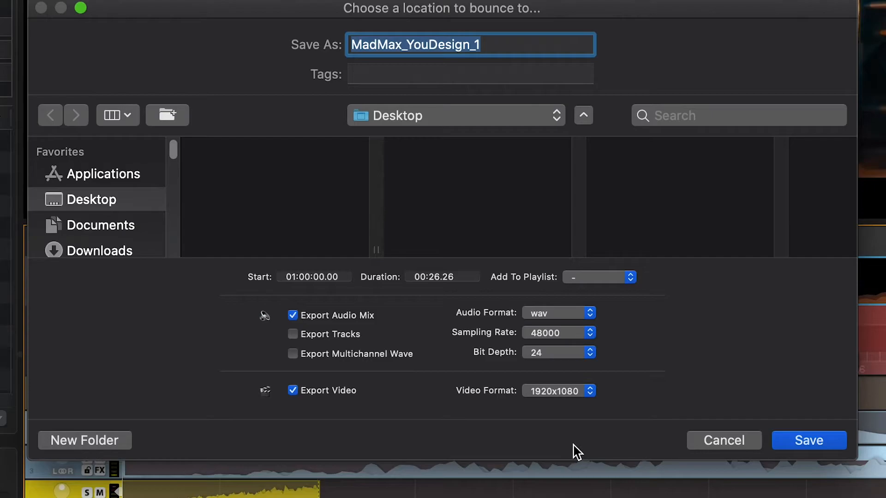
click(700, 448)
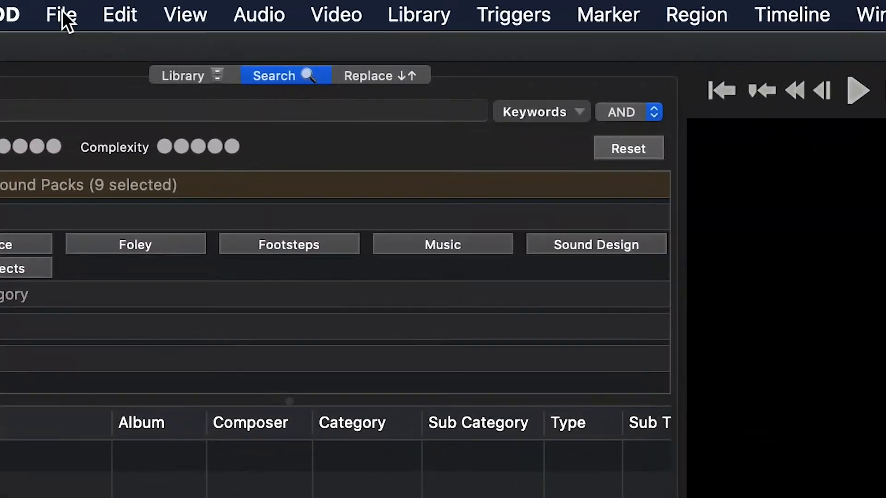
- Start an AAF or XML export of the project and choose Pro Tools AAF as the export target
click(62, 14)
mouse_move(165, 369)
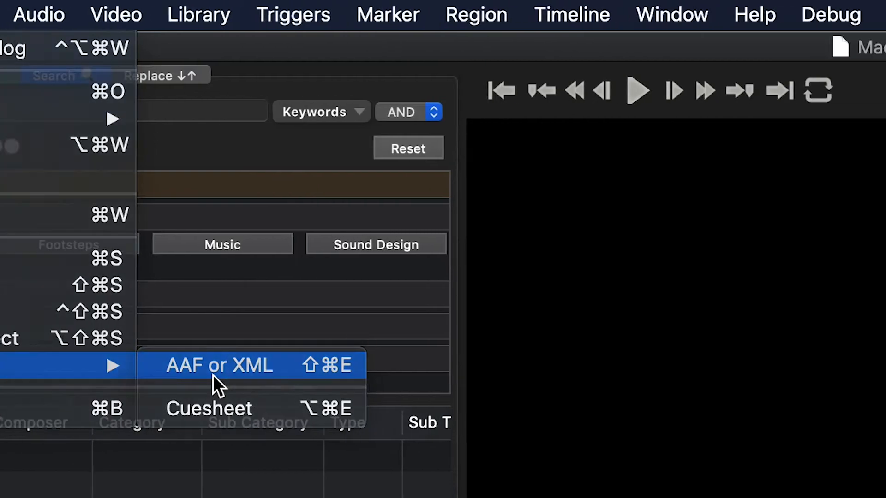
click(212, 375)
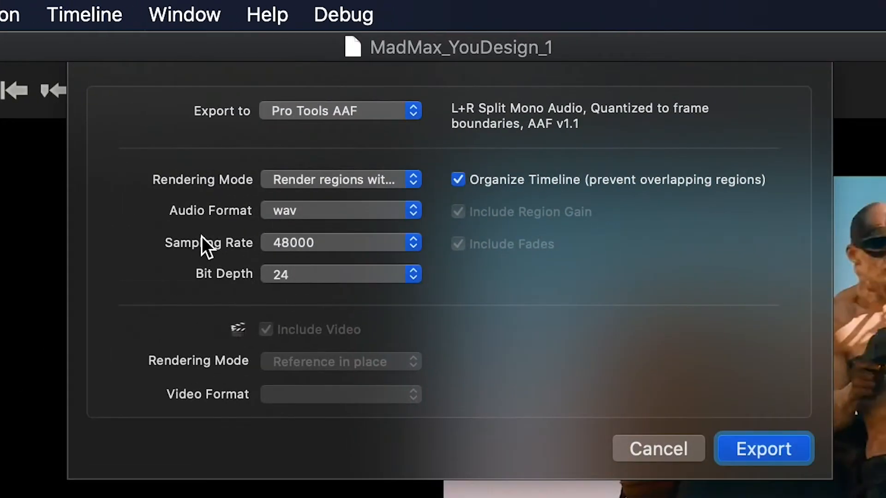
click(400, 111)
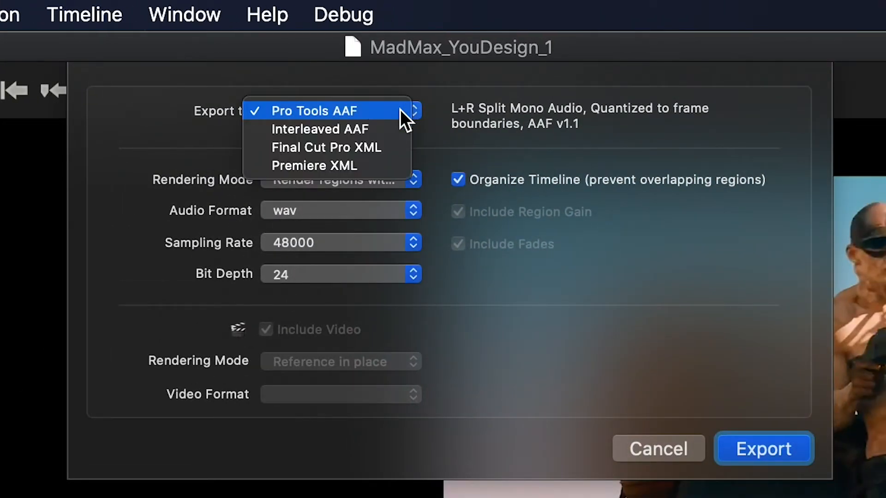
click(400, 111)
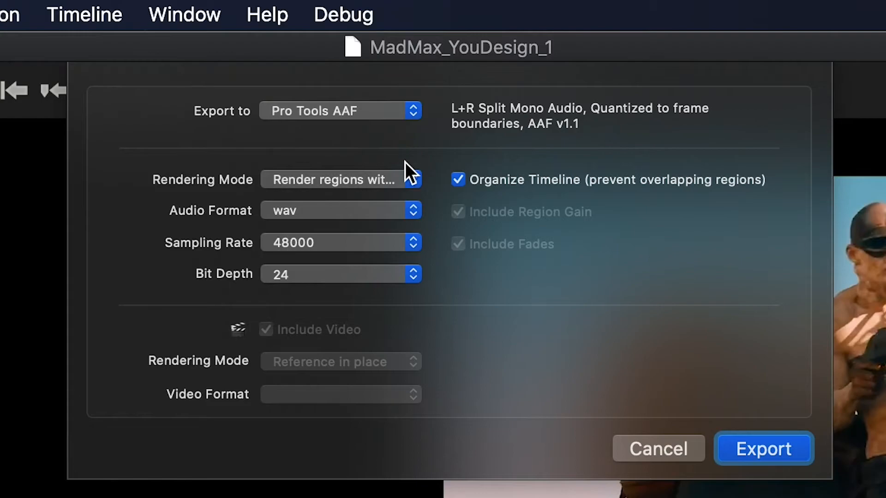
- Keep the region rendering mode, wav format, 48000 sampling rate and 24 bit depth, and export the AAF
click(405, 179)
click(405, 181)
click(405, 209)
click(404, 210)
click(403, 243)
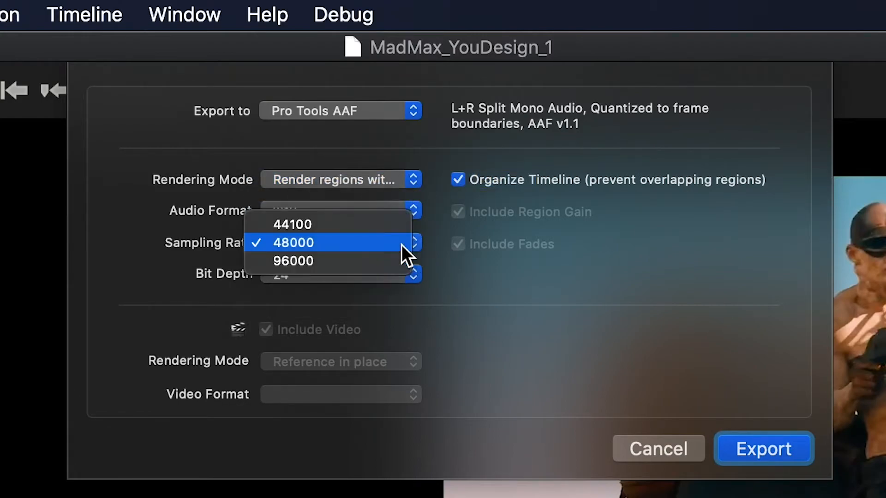
click(401, 245)
click(400, 271)
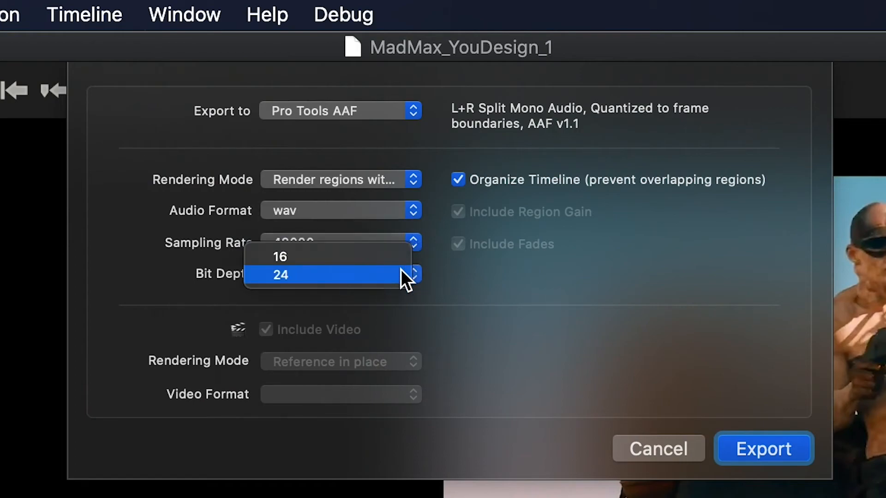
click(401, 275)
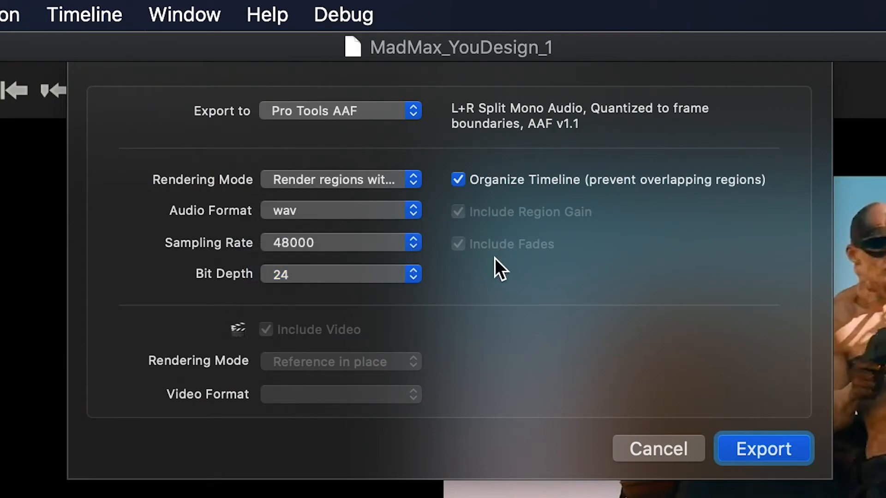
click(764, 456)
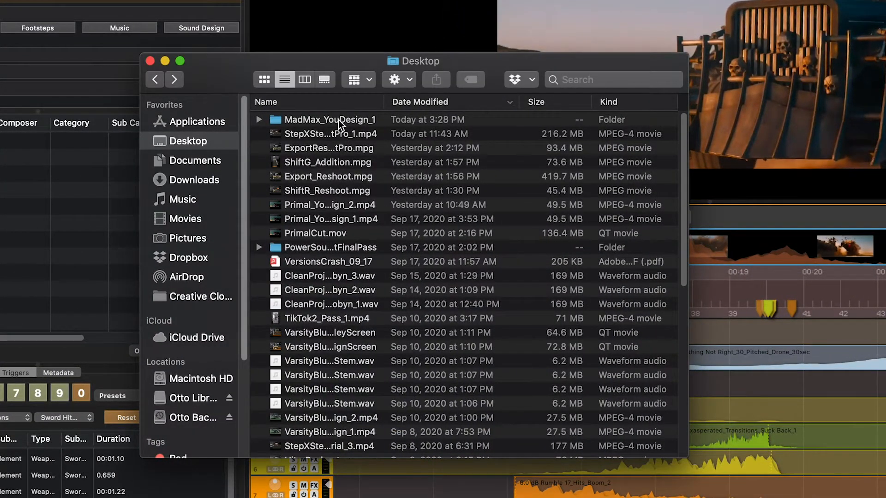
- Open MadMax_YouDesign_1.aaf from the exported Desktop folder in Pro Tools and import all its tracks as new tracks
double_click(340, 121)
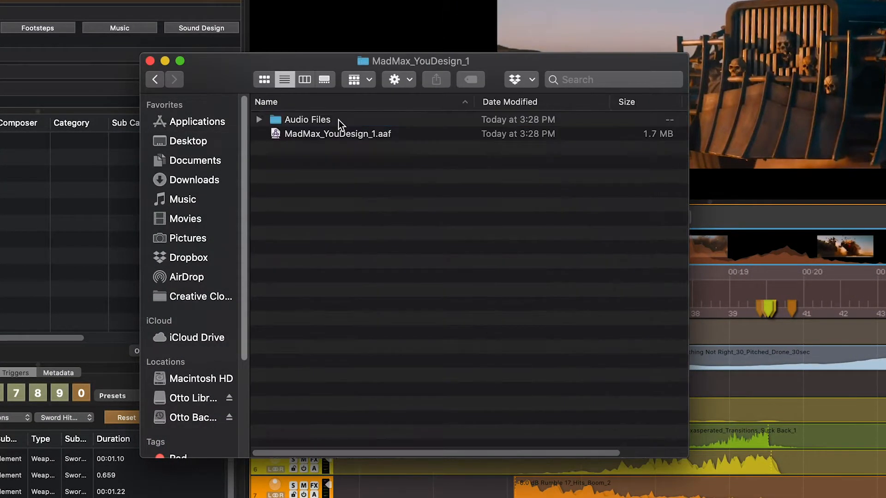
double_click(338, 132)
click(605, 333)
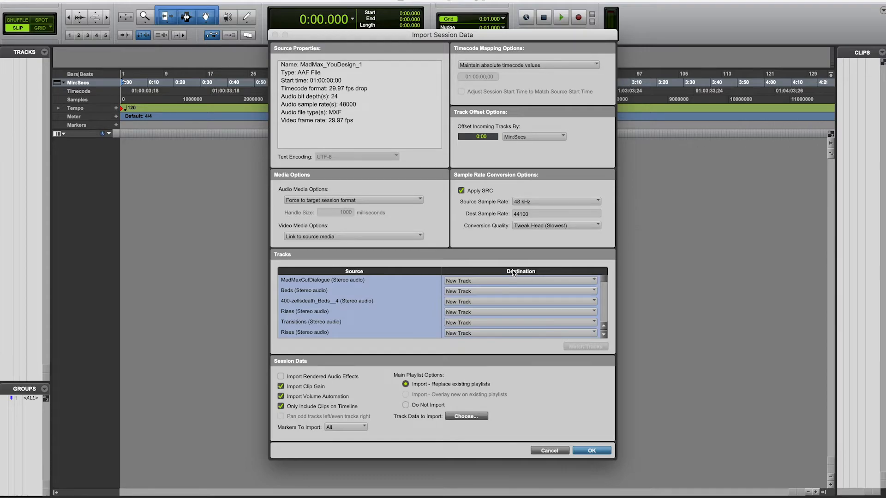
click(592, 450)
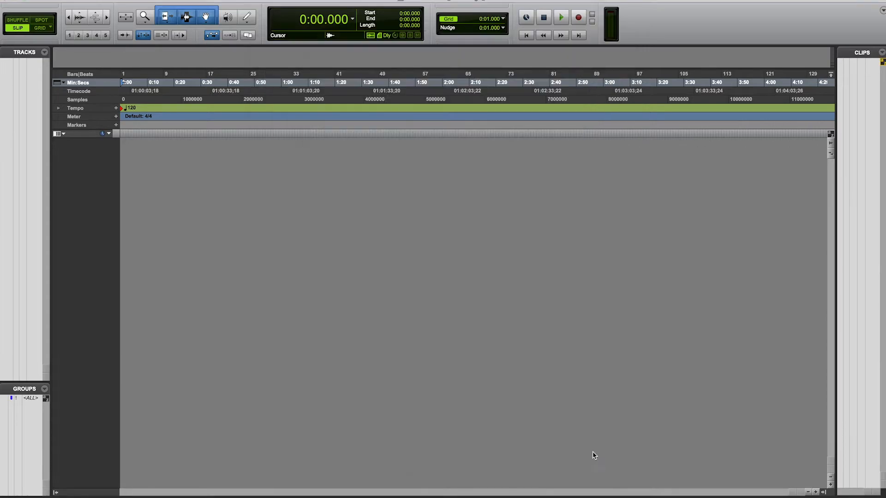
click(815, 492)
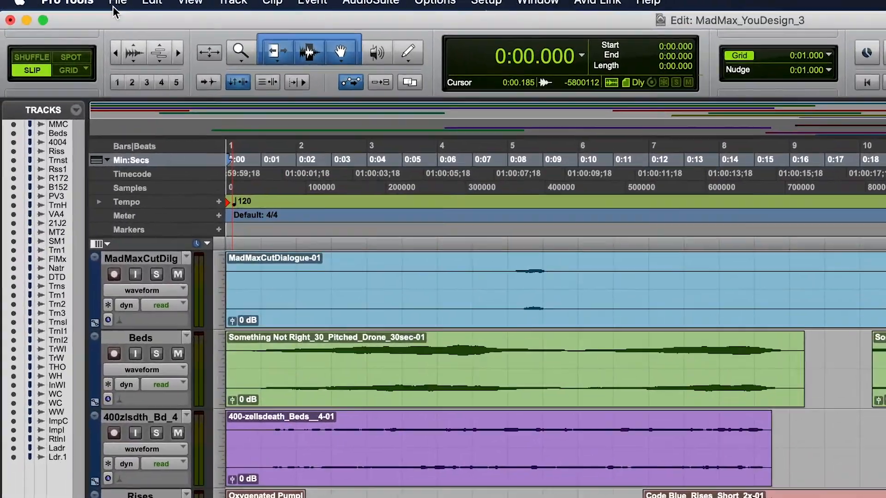
- Import the MadMaxCut_1.mp4 video into the session and play it back while looking through the imported tracks
click(119, 6)
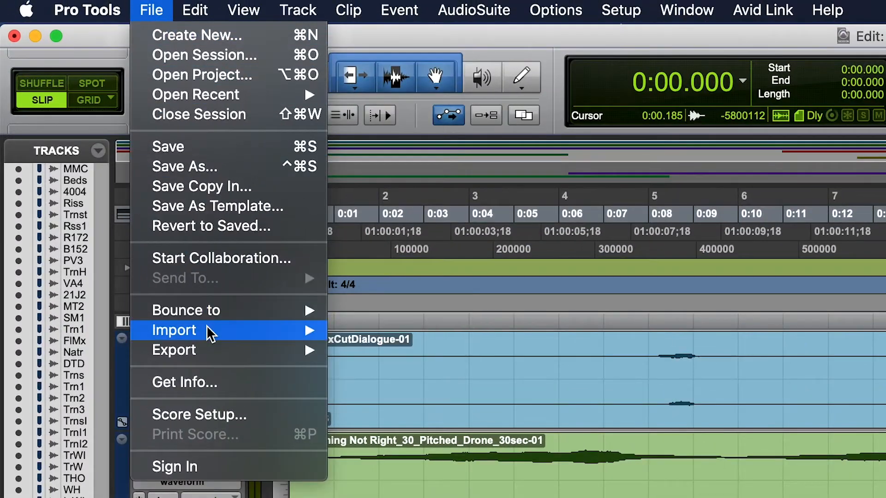
mouse_move(210, 331)
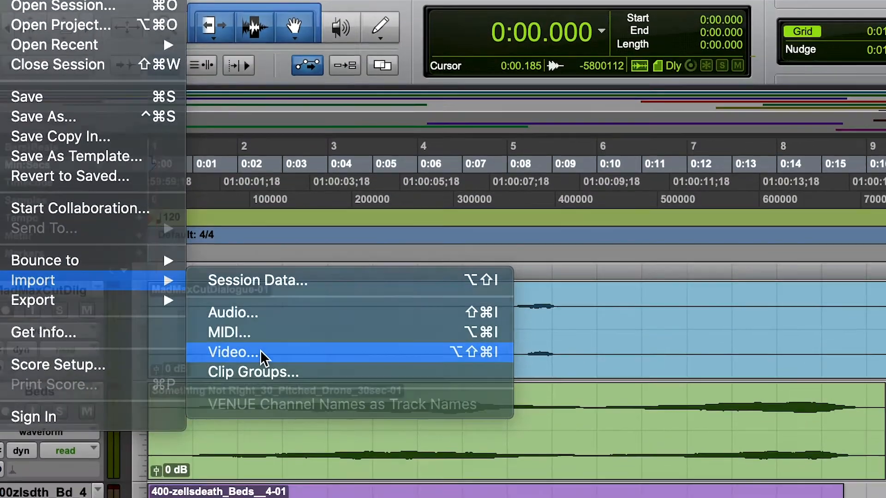
click(353, 403)
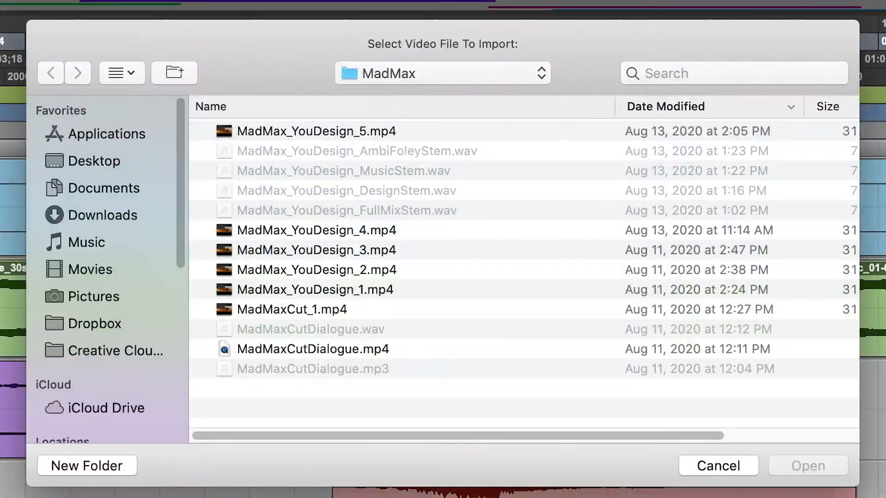
click(290, 310)
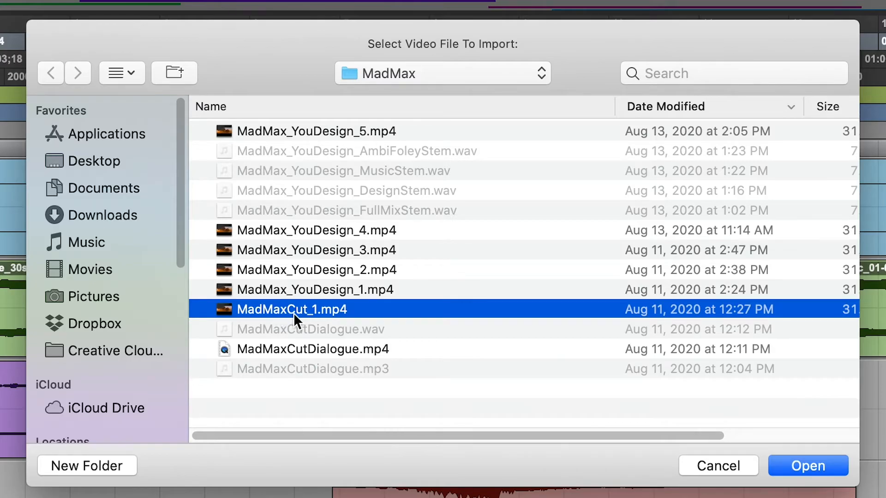
click(826, 466)
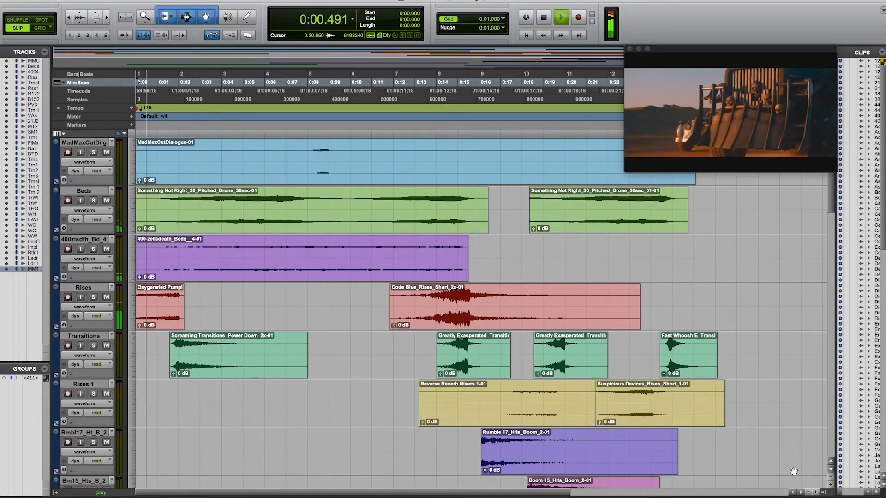
scroll(794, 472, down, 20)
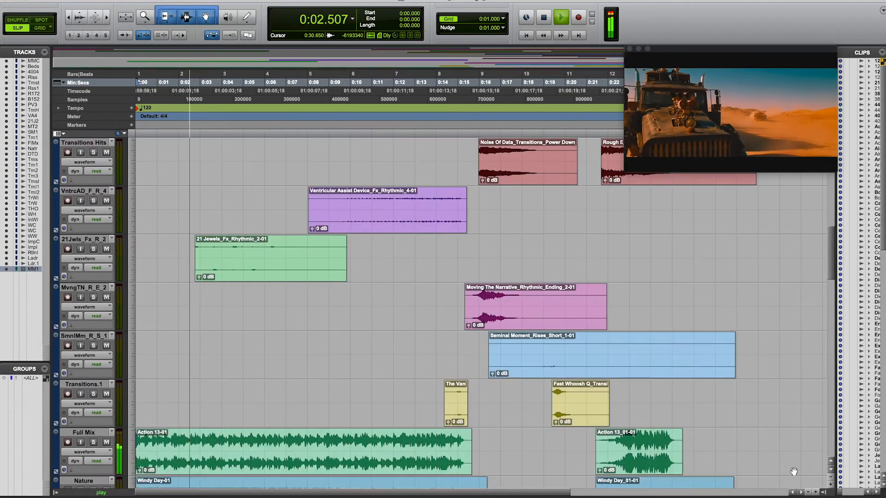
- Examine the imported tracks during playback, from the transportation and weapons tracks down to the MadMaxCut_1 video track and back up to the dialogue track
scroll(793, 471, down, 15)
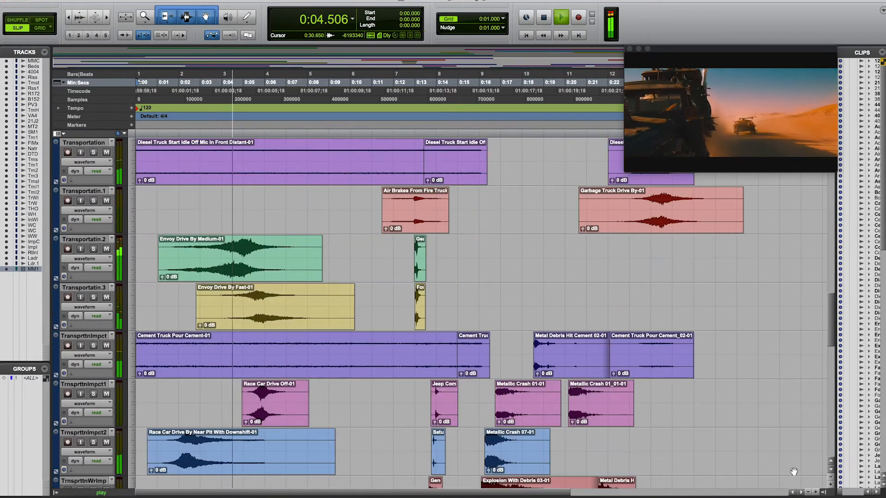
scroll(793, 472, down, 15)
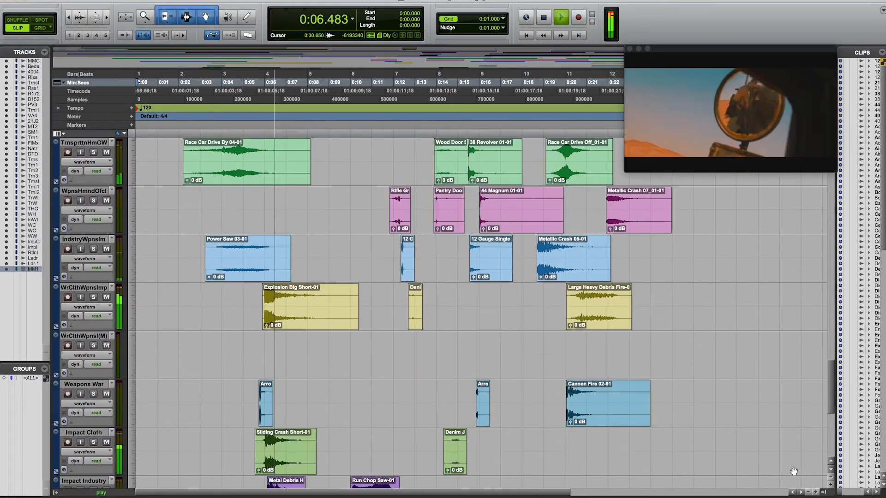
scroll(793, 471, down, 8)
scroll(794, 472, up, 10)
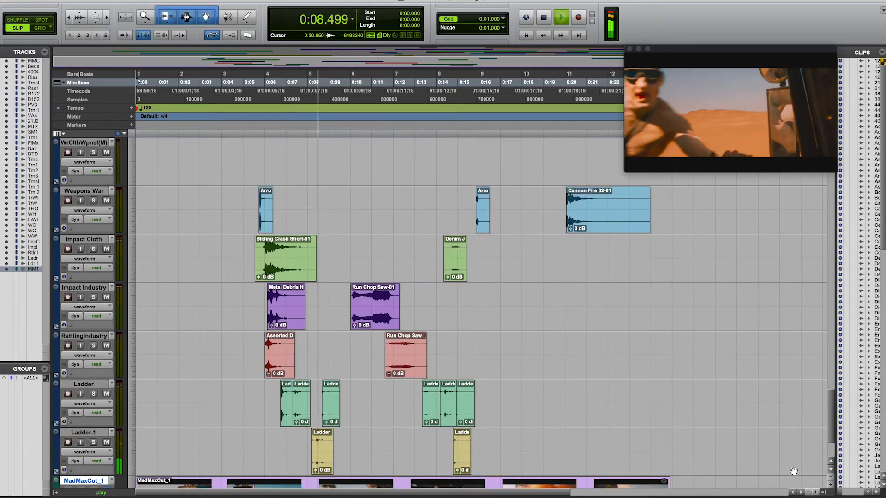
scroll(794, 471, up, 10)
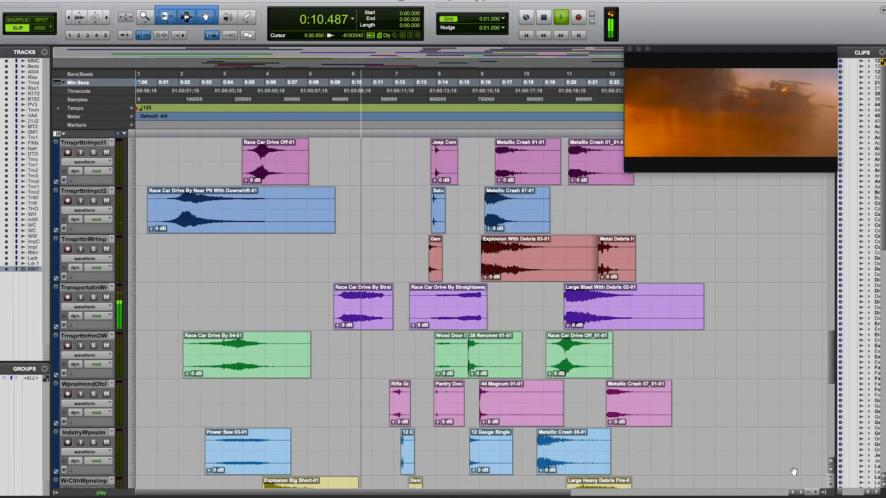
scroll(794, 471, up, 10)
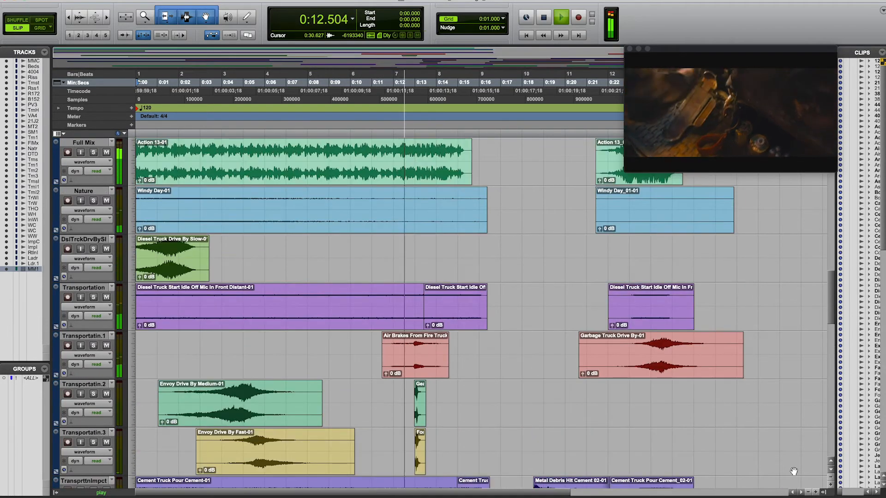
scroll(793, 471, up, 10)
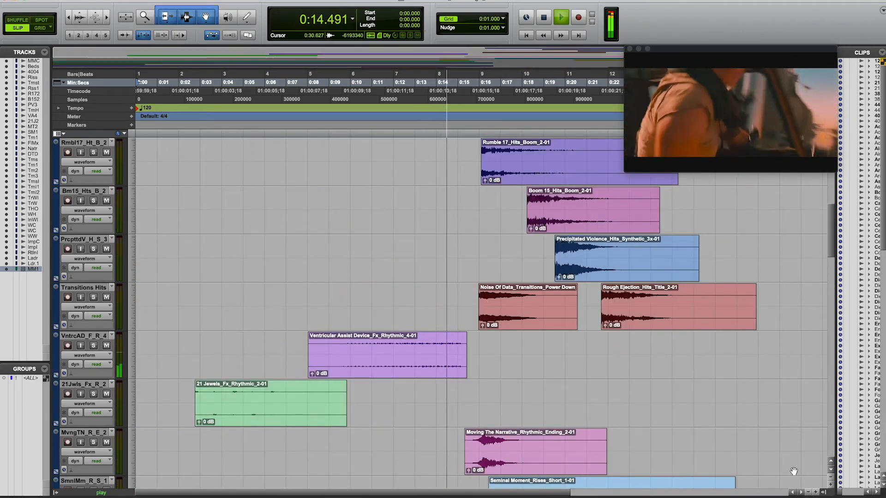
scroll(794, 472, up, 3)
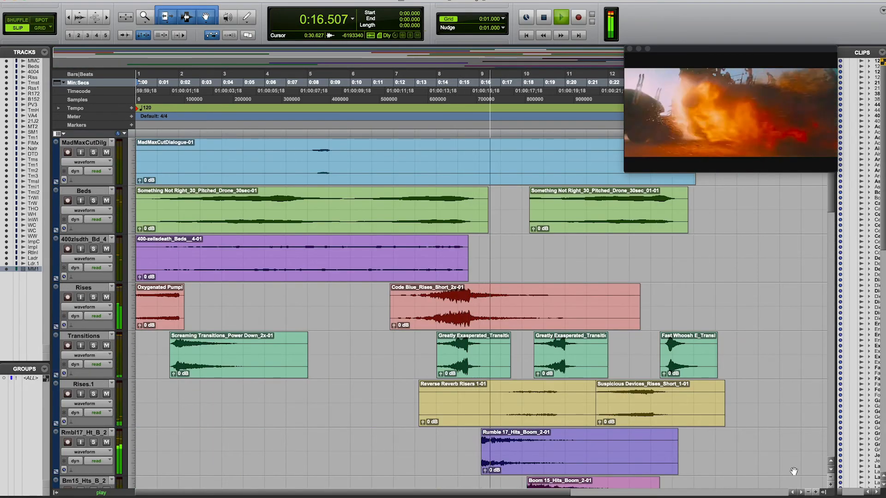